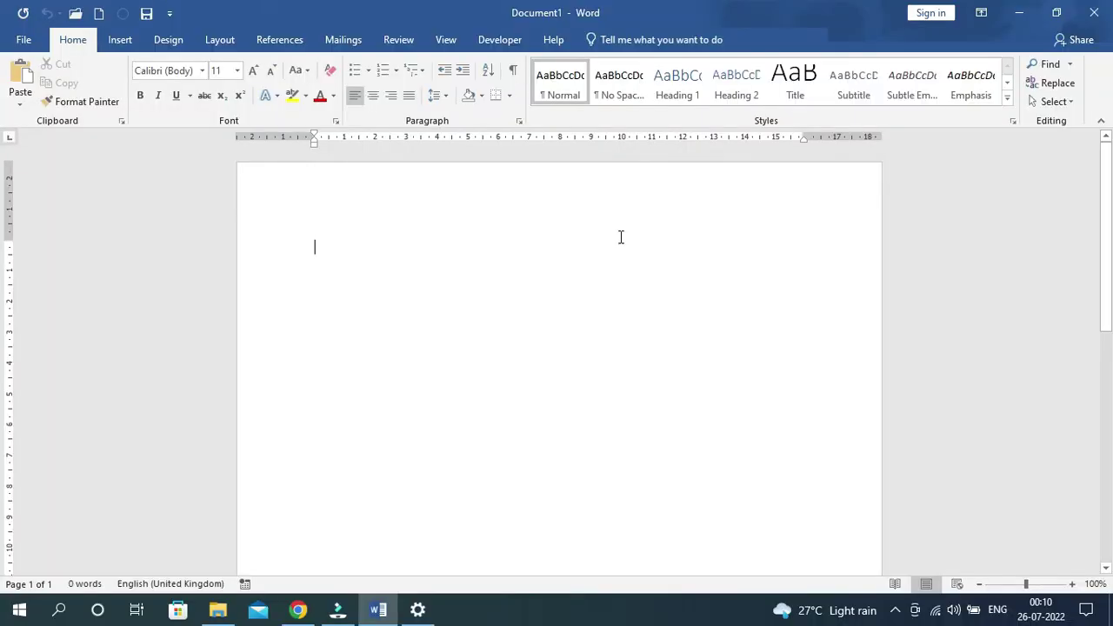
Step: Continue the addressee block under 'To', then switch to the letter sampa.doc window
{"action": "type", "text": "¶"}
{"action": "type", "text": "o"}
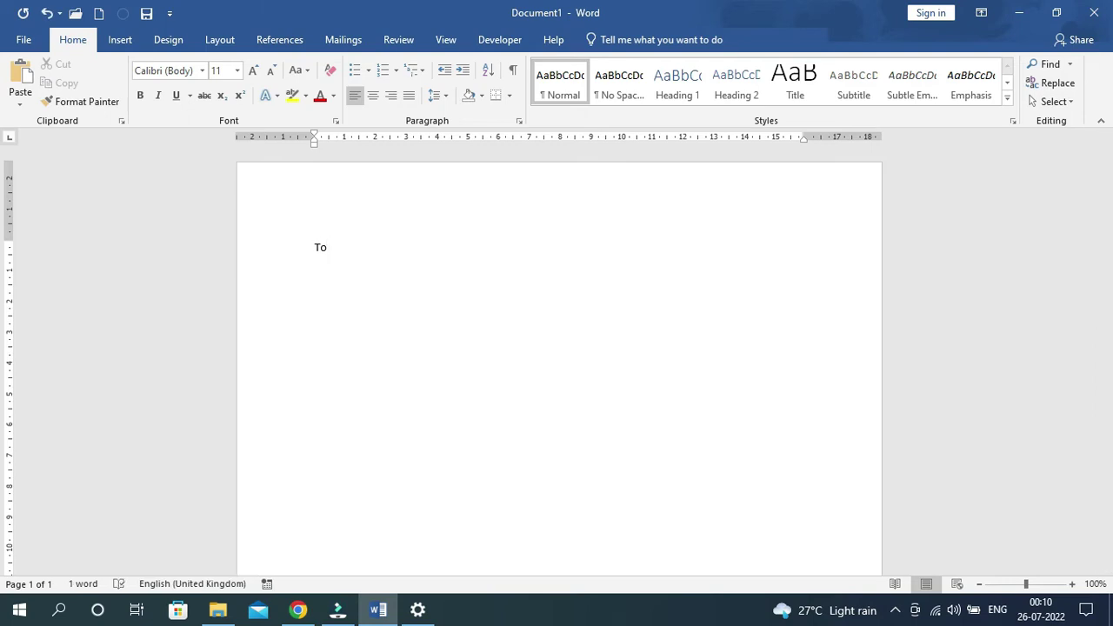
{"action": "key", "text": "Return"}
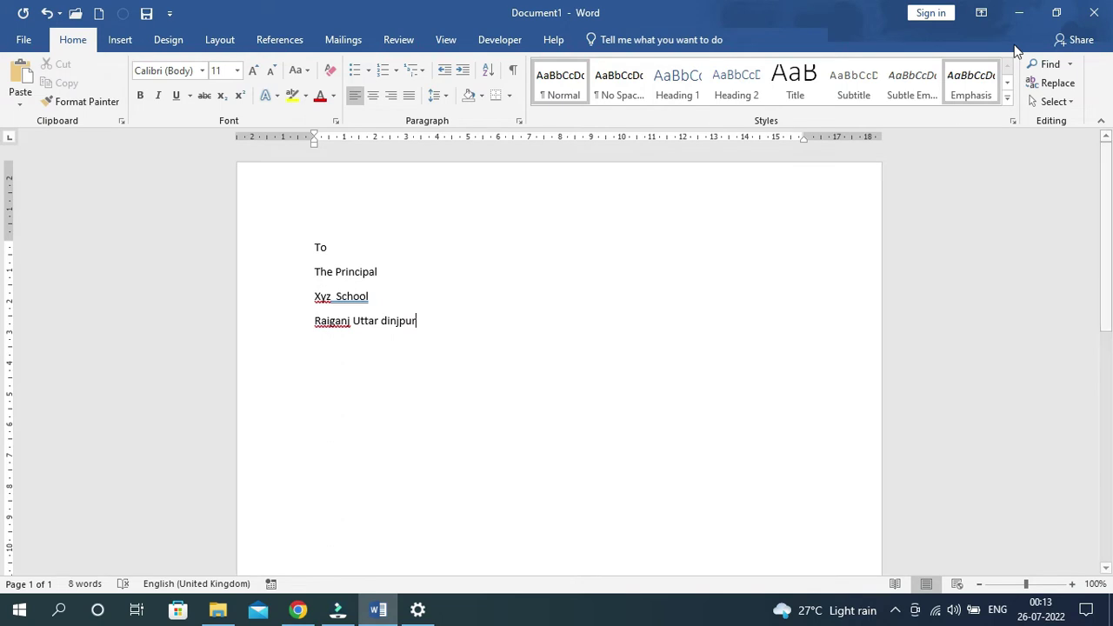
{"action": "left_click", "coordinate": [1019, 12]}
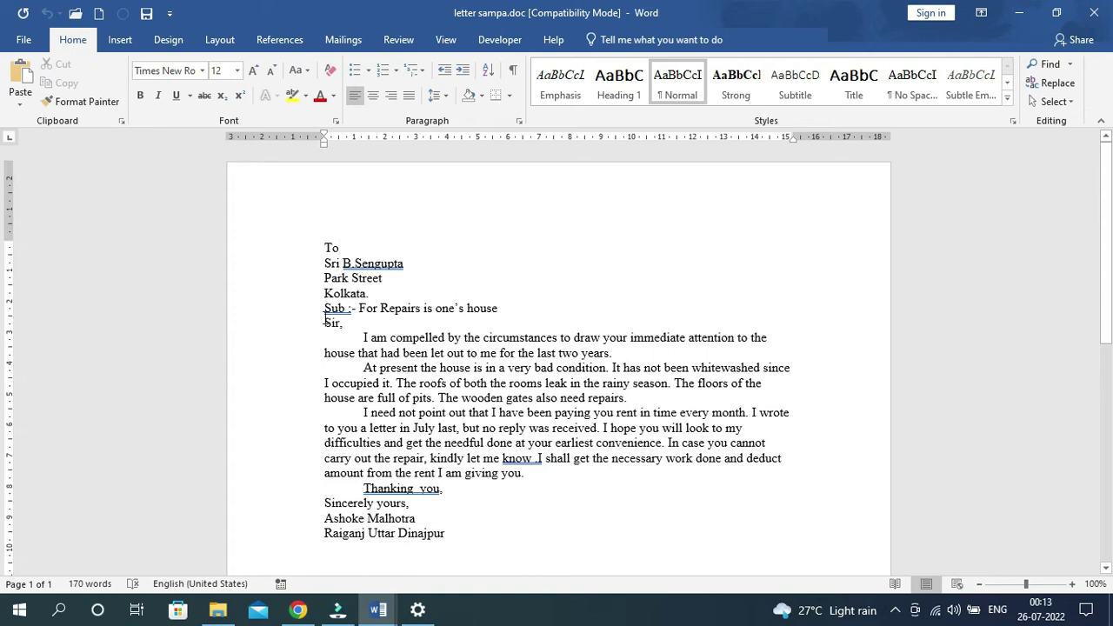
{"action": "left_click", "coordinate": [357, 313]}
{"action": "left_click", "coordinate": [344, 322]}
{"action": "type", "text": ","}
{"action": "left_click", "coordinate": [328, 248]}
{"action": "left_click", "coordinate": [346, 325]}
{"action": "left_click_drag", "start_coordinate": [323, 244], "coordinate": [402, 327]}
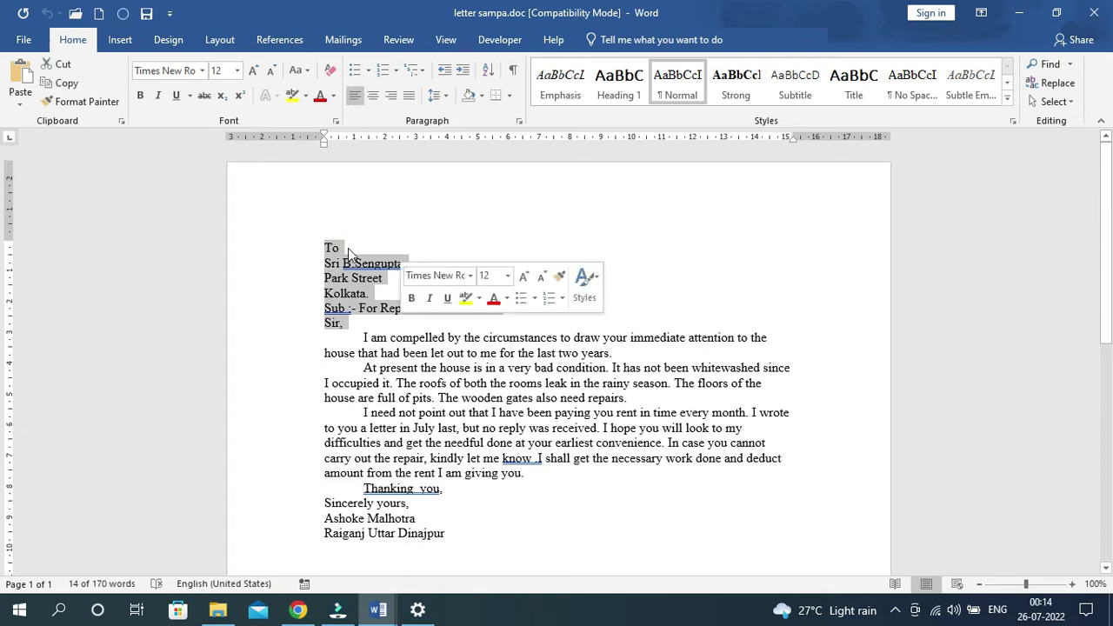
{"action": "left_click", "coordinate": [351, 247]}
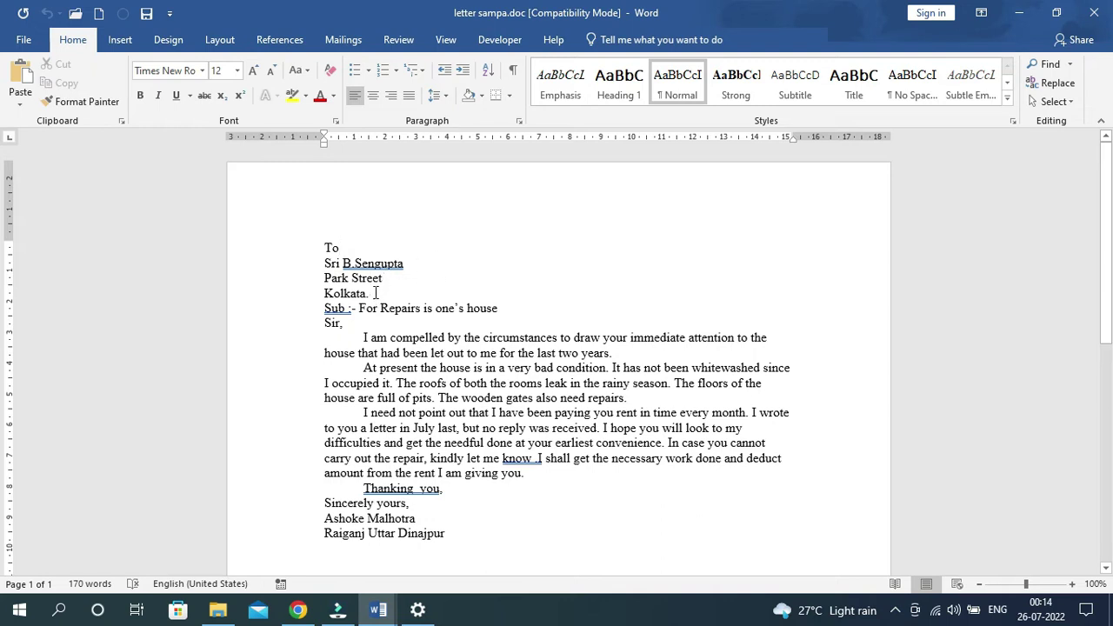
{"action": "left_click", "coordinate": [346, 324]}
{"action": "left_click", "coordinate": [361, 338]}
Step: Review the letter by selecting the signature, address and body blocks in turn
{"action": "left_click", "coordinate": [622, 352]}
{"action": "left_click", "coordinate": [626, 399]}
{"action": "left_click", "coordinate": [362, 413]}
{"action": "left_click", "coordinate": [527, 479]}
{"action": "scroll", "coordinate": [344, 481], "scroll_direction": "down", "scroll_amount": 2}
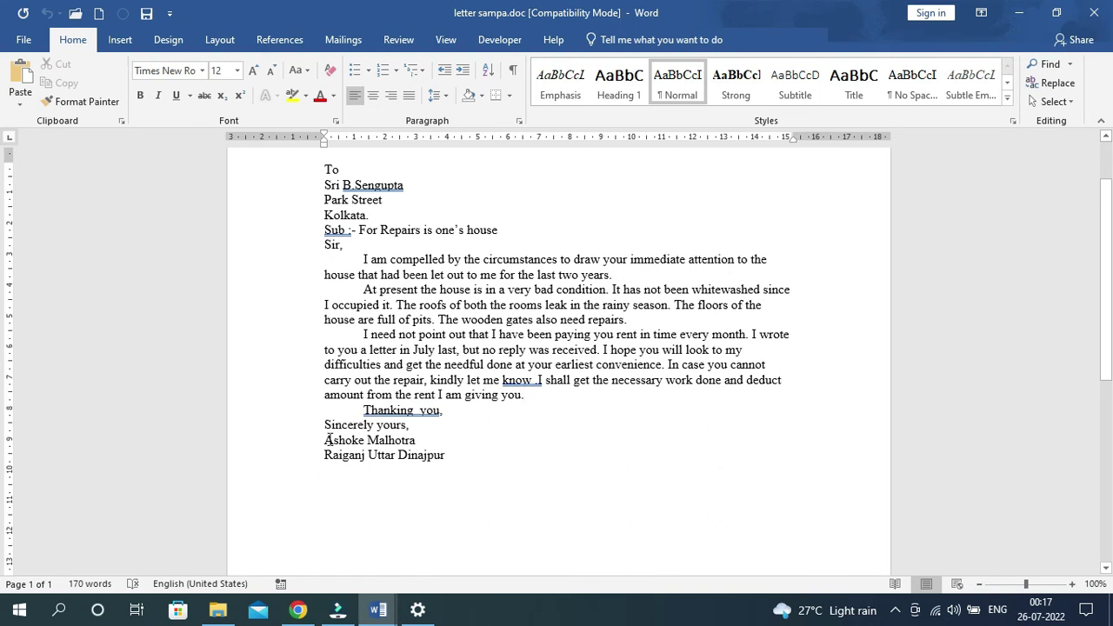
{"action": "left_click_drag", "start_coordinate": [322, 425], "coordinate": [452, 472]}
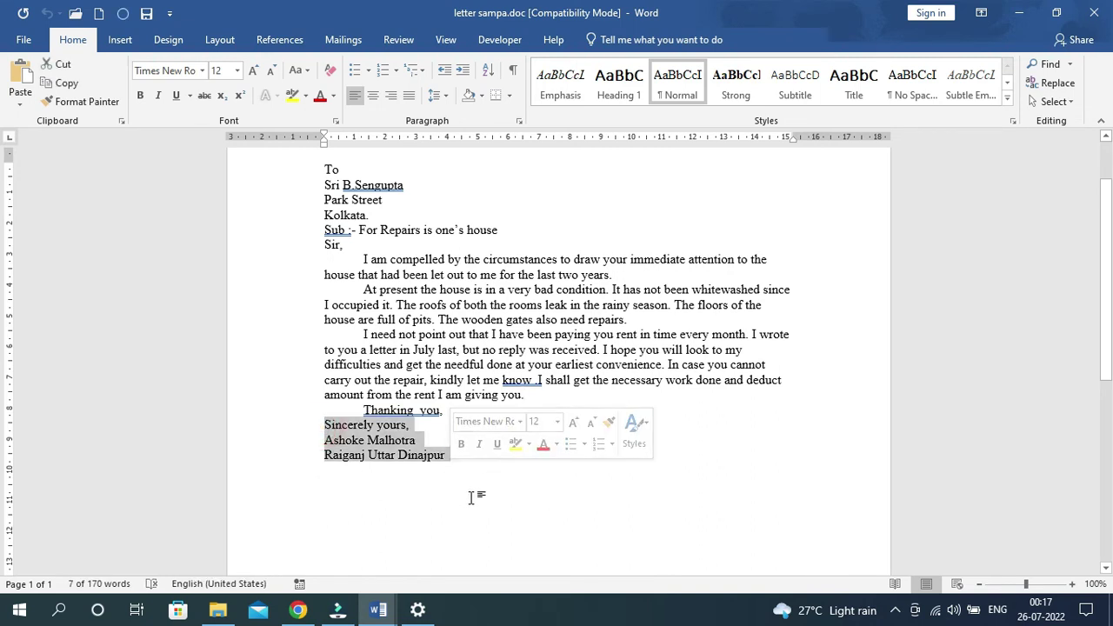
{"action": "left_click", "coordinate": [461, 497]}
{"action": "scroll", "coordinate": [424, 461], "scroll_direction": "up", "scroll_amount": 2}
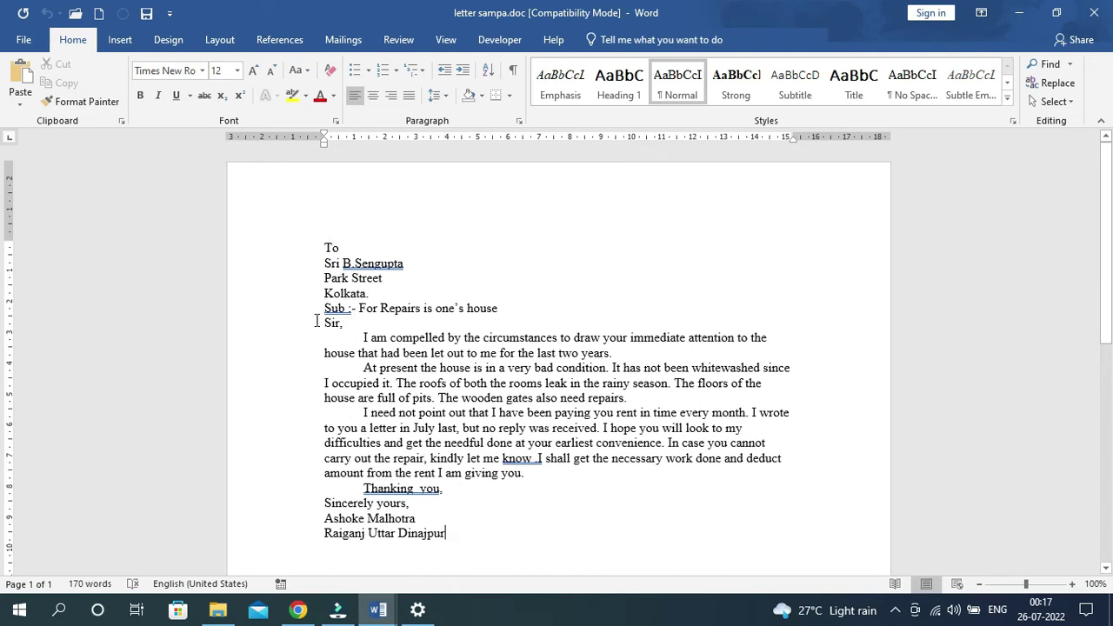
{"action": "left_click_drag", "start_coordinate": [321, 244], "coordinate": [469, 326]}
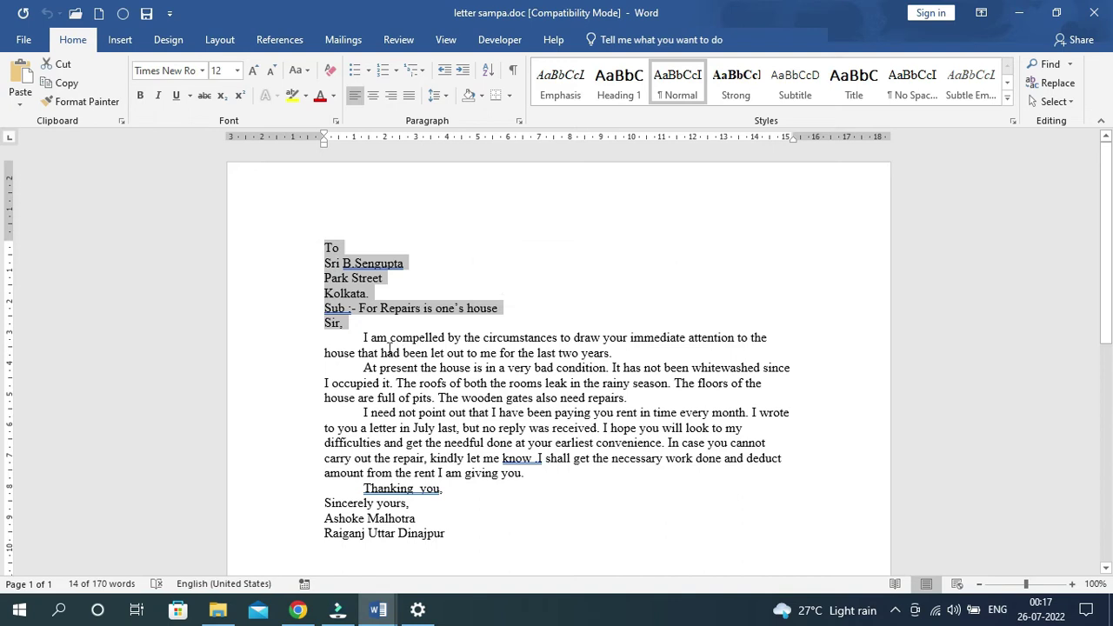
{"action": "left_click", "coordinate": [517, 474]}
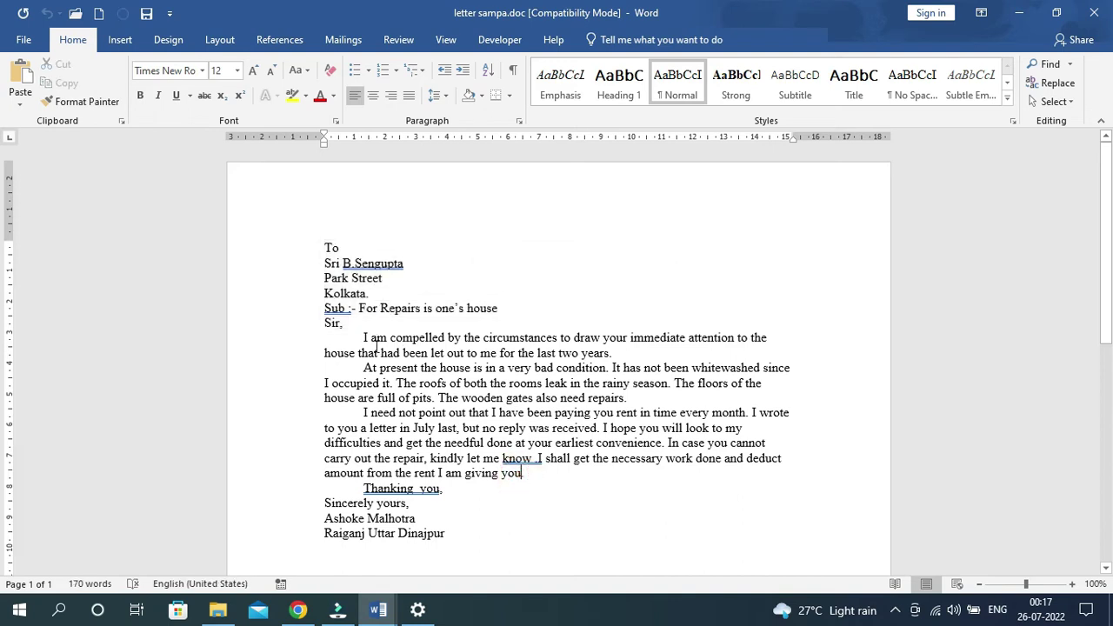
{"action": "left_click_drag", "start_coordinate": [363, 339], "coordinate": [619, 474]}
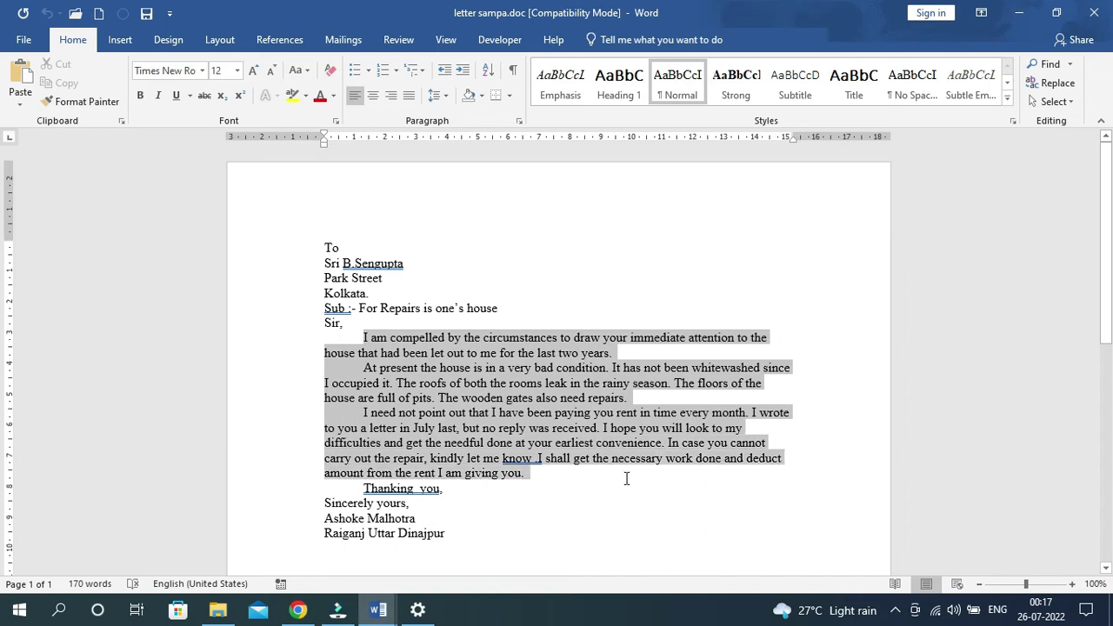
{"action": "left_click", "coordinate": [548, 505]}
Step: Check each body paragraph's start and end, then open the letter's print preview
{"action": "left_click", "coordinate": [363, 339]}
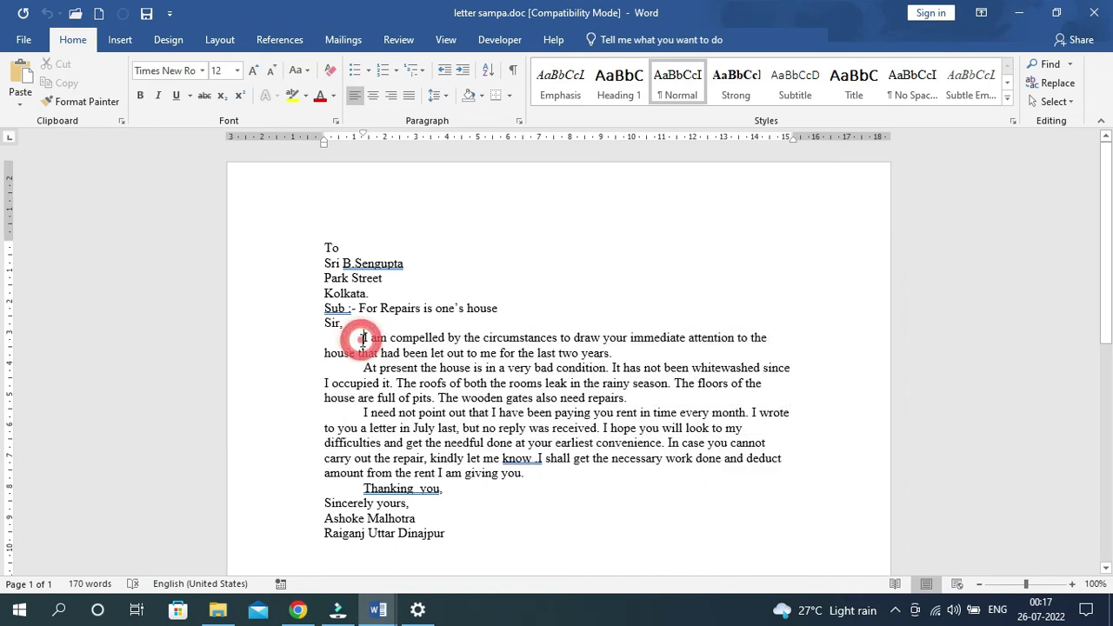
{"action": "left_click", "coordinate": [617, 353]}
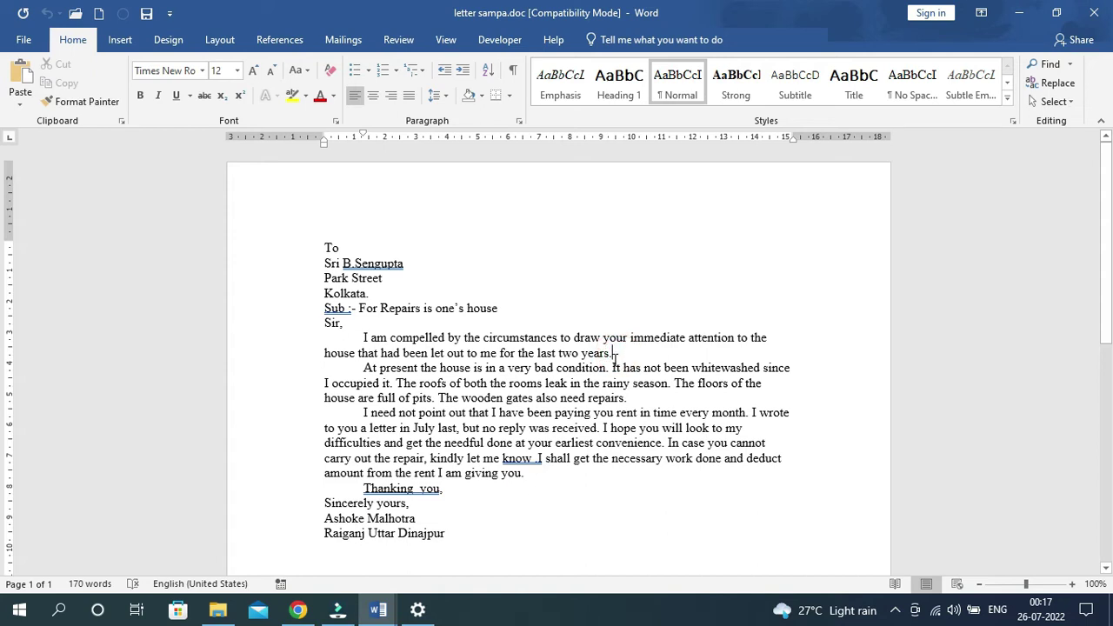
{"action": "left_click", "coordinate": [360, 367]}
{"action": "left_click", "coordinate": [634, 400]}
{"action": "left_click", "coordinate": [364, 413]}
{"action": "left_click", "coordinate": [525, 474]}
{"action": "scroll", "coordinate": [531, 483], "scroll_direction": "down", "scroll_amount": 1}
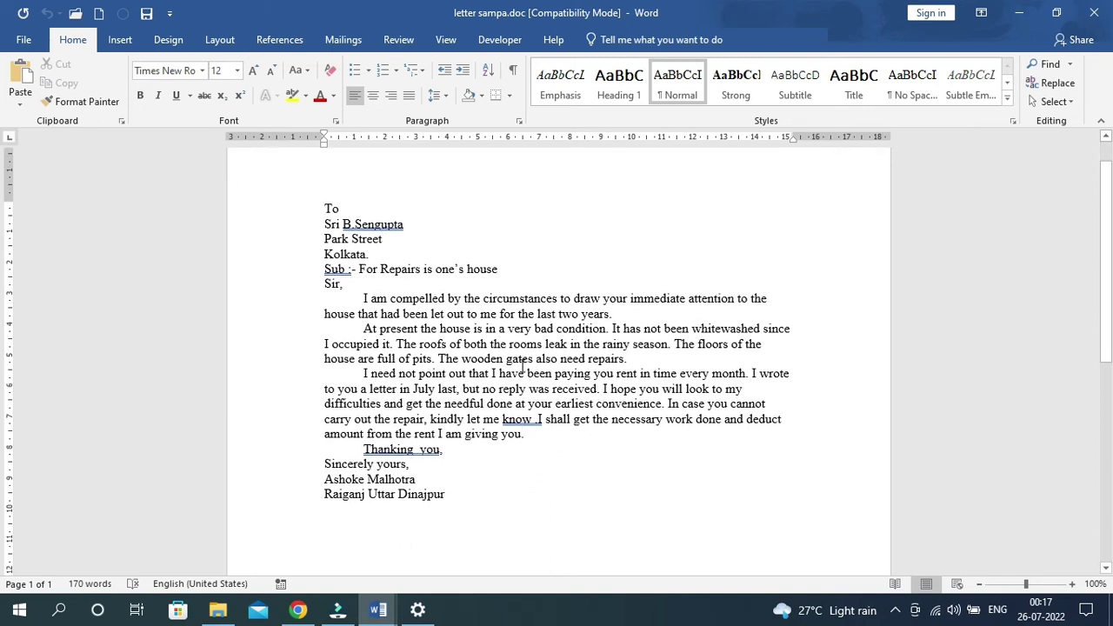
{"action": "scroll", "coordinate": [514, 393], "scroll_direction": "up", "scroll_amount": 1}
{"action": "scroll", "coordinate": [513, 387], "scroll_direction": "down", "scroll_amount": 2}
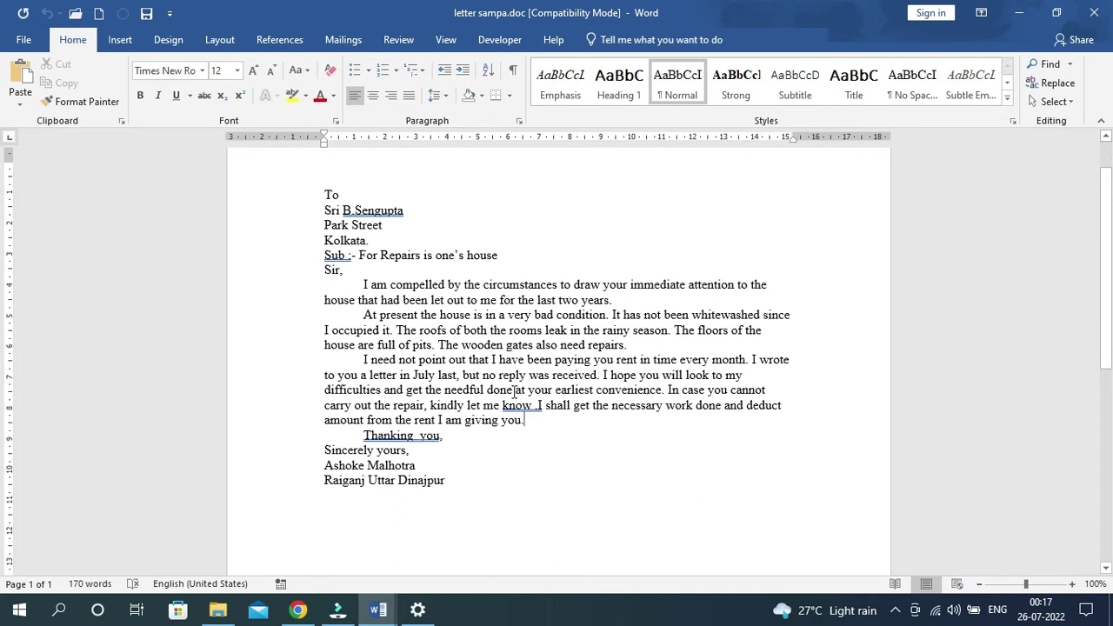
{"action": "scroll", "coordinate": [516, 382], "scroll_direction": "up", "scroll_amount": 2}
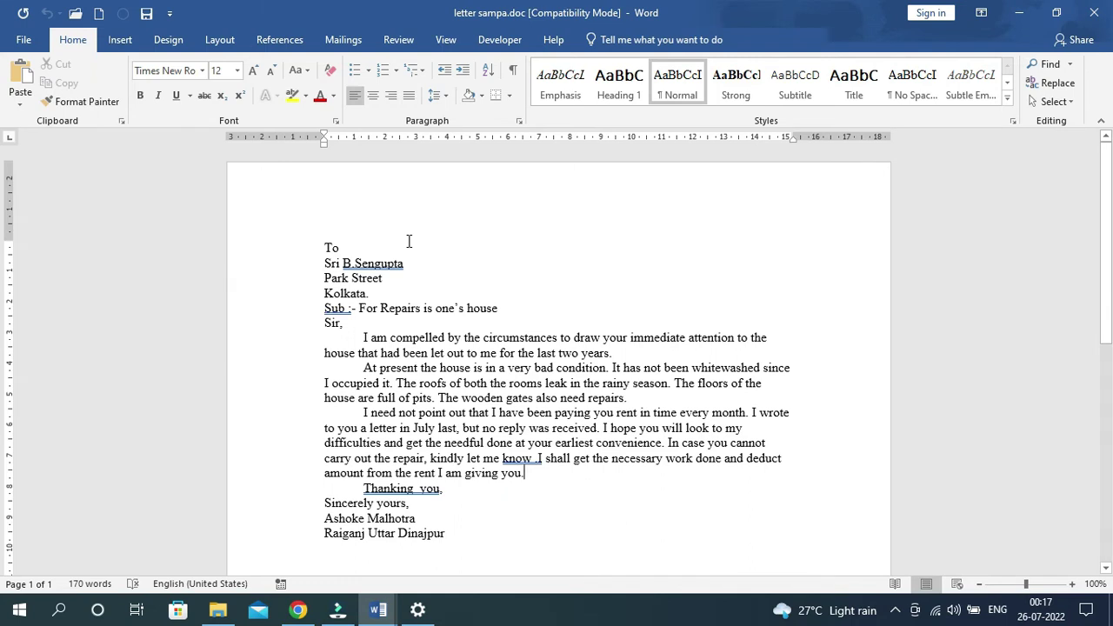
{"action": "key", "text": "ctrl+p"}
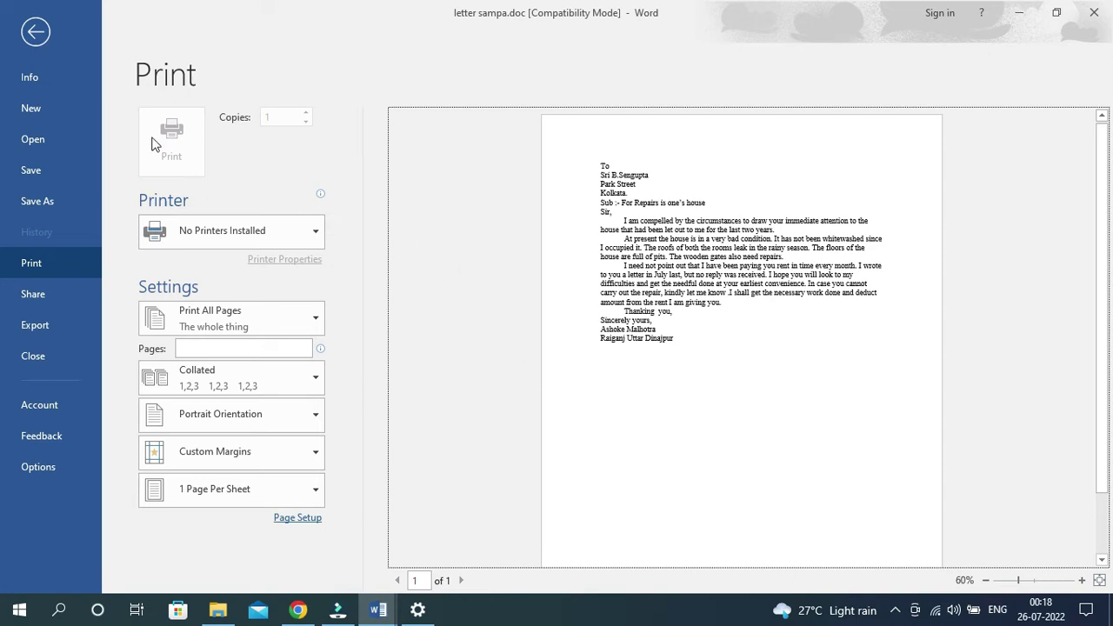
Step: Leave the print preview and save letter sampa.doc
{"action": "left_click", "coordinate": [36, 32]}
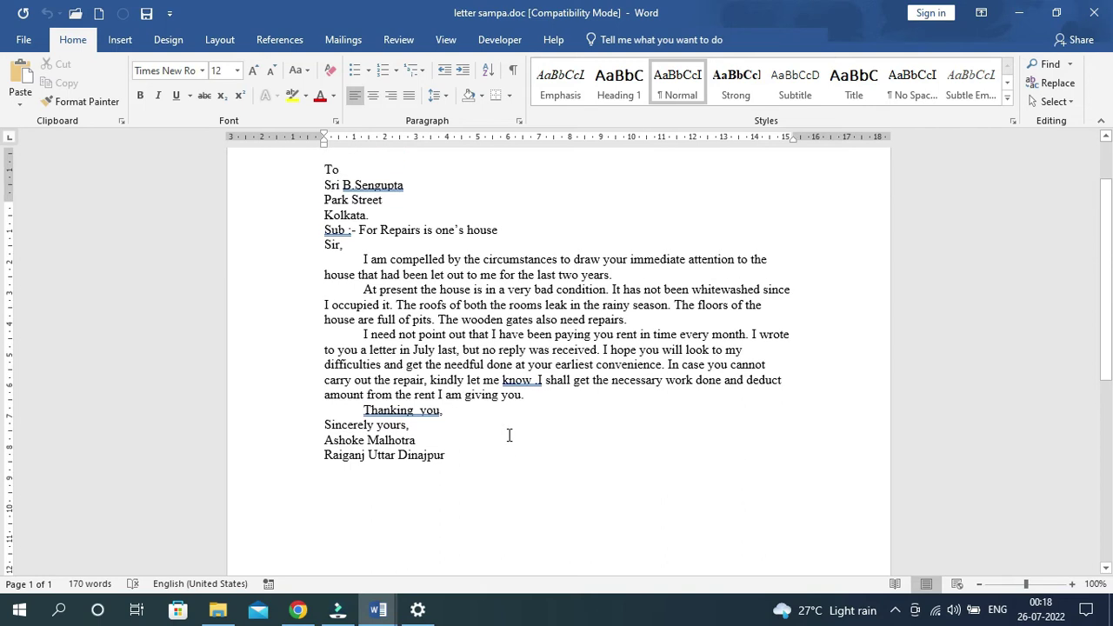
{"action": "scroll", "coordinate": [509, 436], "scroll_direction": "up", "scroll_amount": 2}
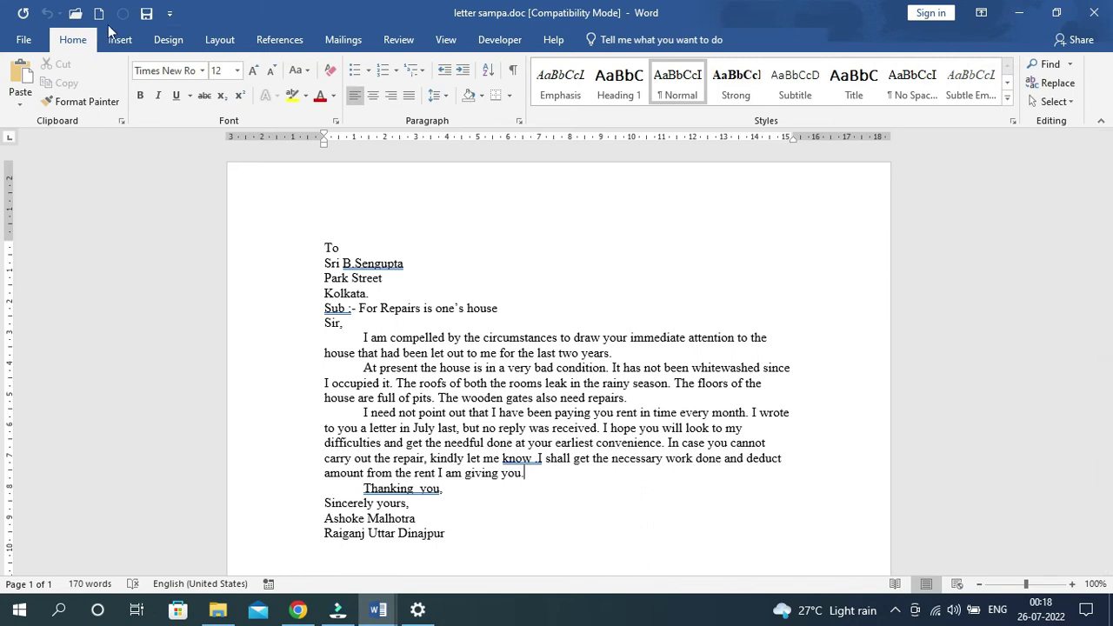
{"action": "left_click", "coordinate": [23, 41]}
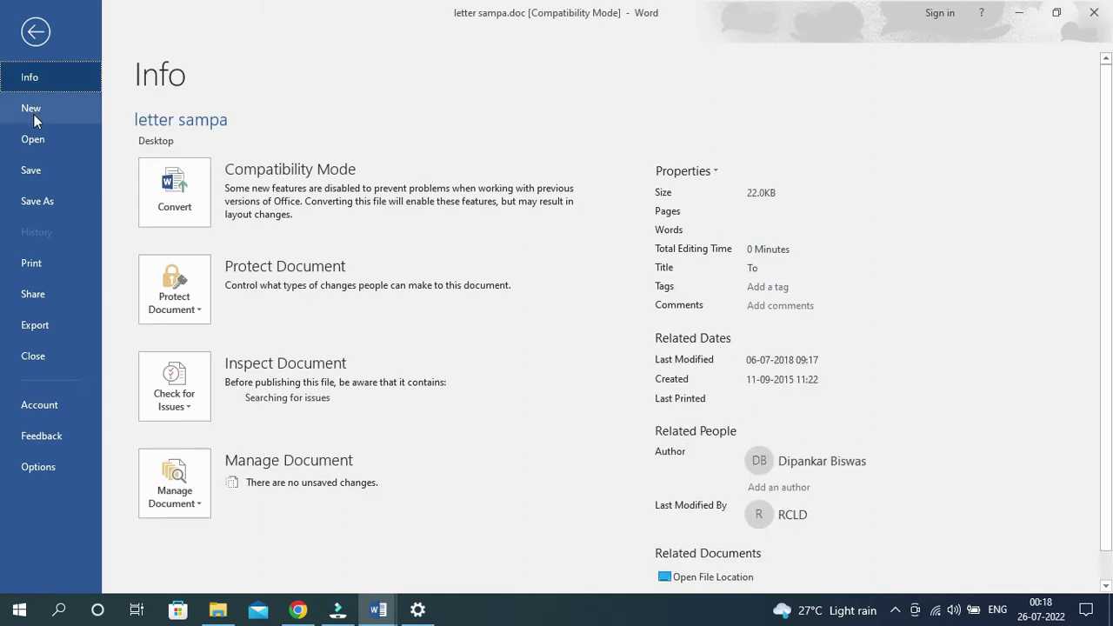
{"action": "left_click", "coordinate": [34, 171]}
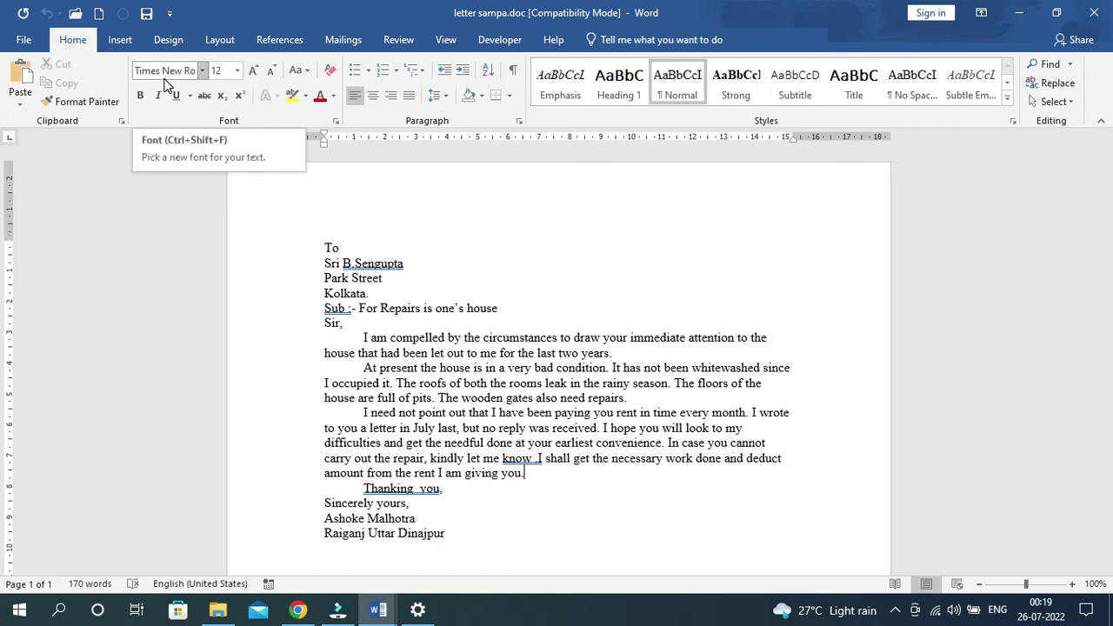
Step: Set the page to A4 paper, portrait orientation, with Narrow margins
{"action": "left_click", "coordinate": [220, 40]}
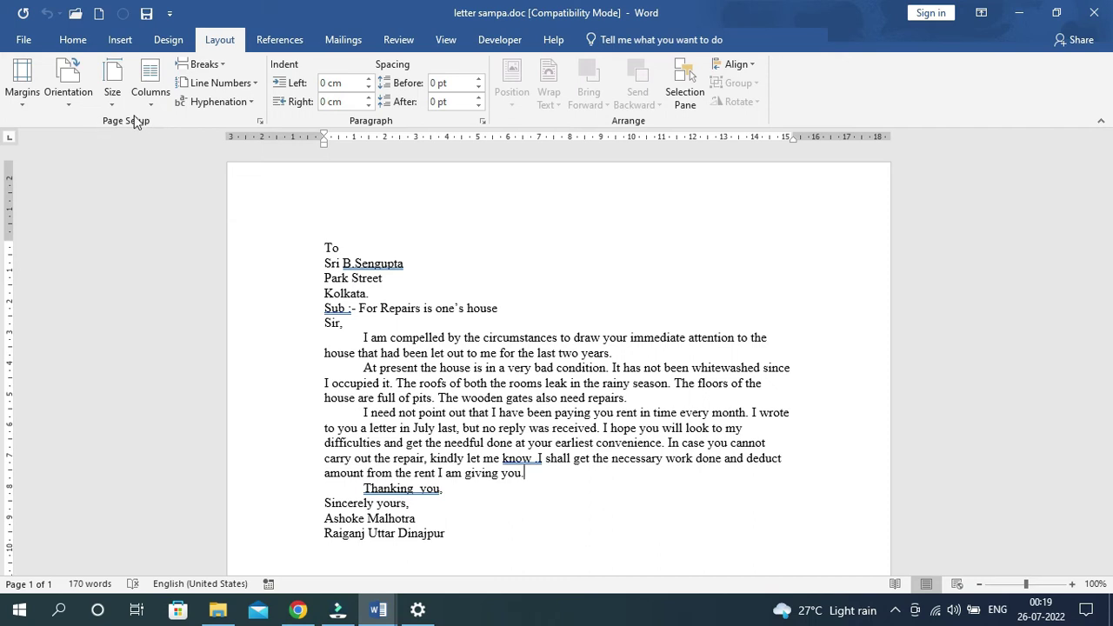
{"action": "left_click", "coordinate": [111, 106]}
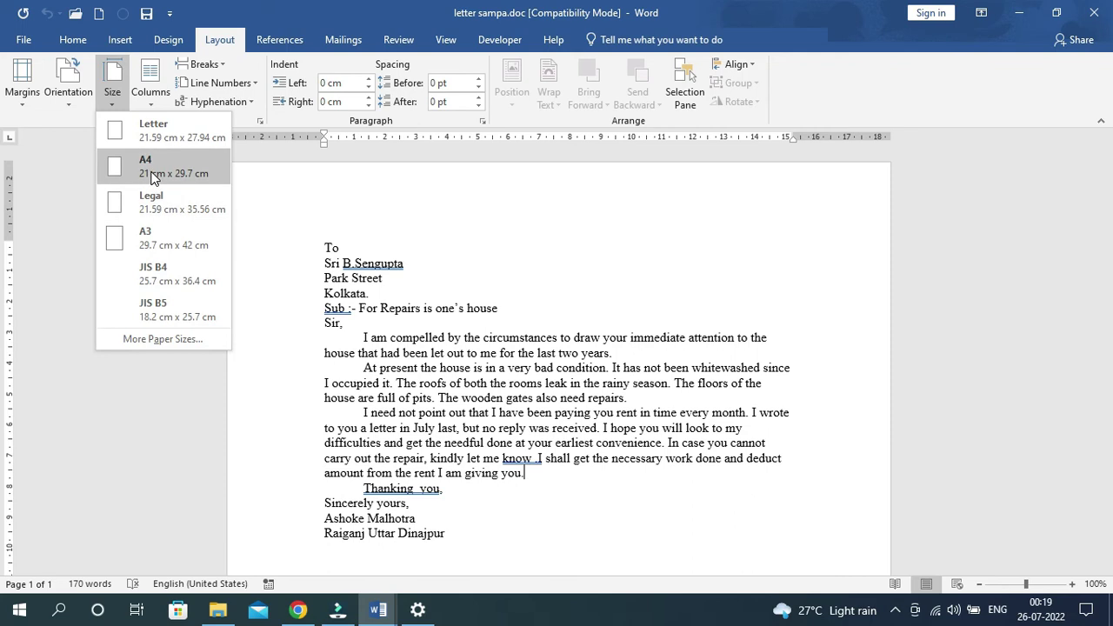
{"action": "left_click", "coordinate": [152, 175]}
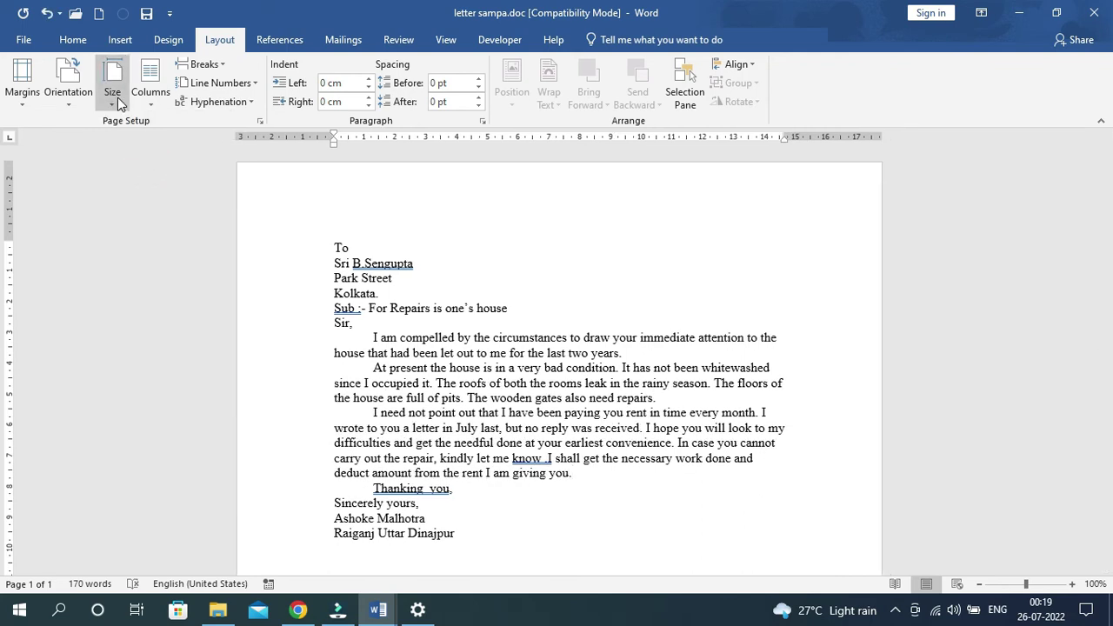
{"action": "left_click", "coordinate": [75, 104]}
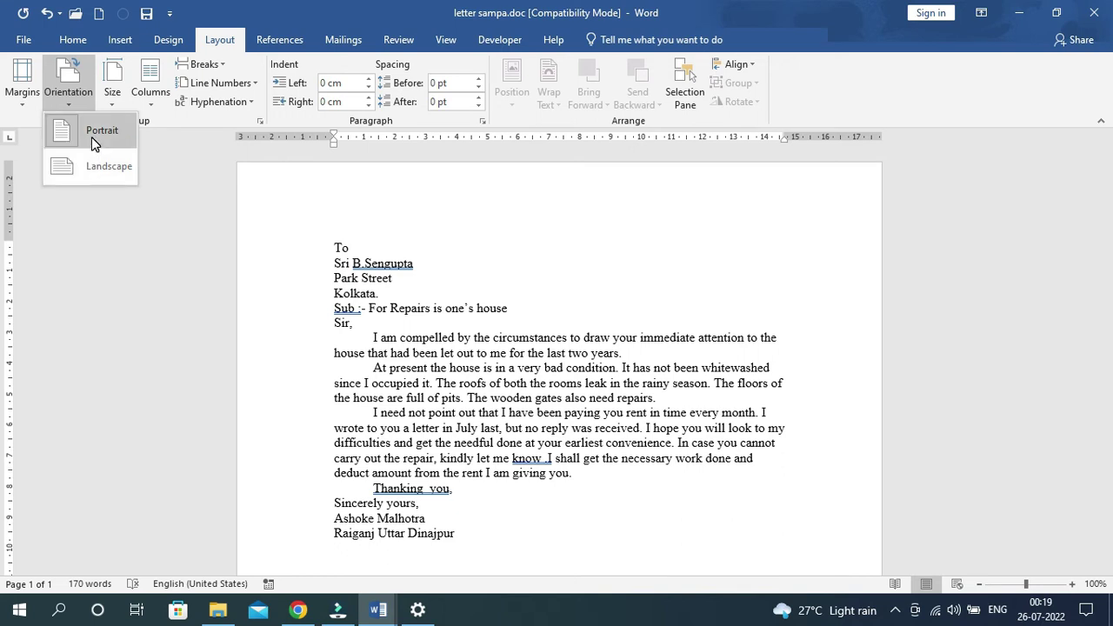
{"action": "left_click", "coordinate": [92, 136]}
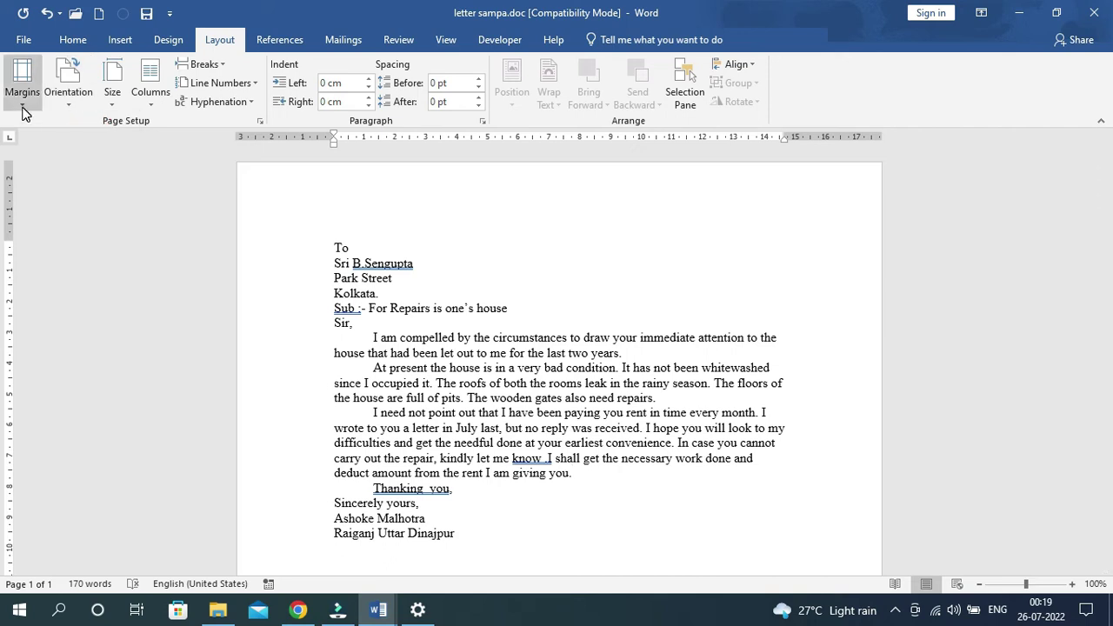
{"action": "left_click", "coordinate": [23, 109]}
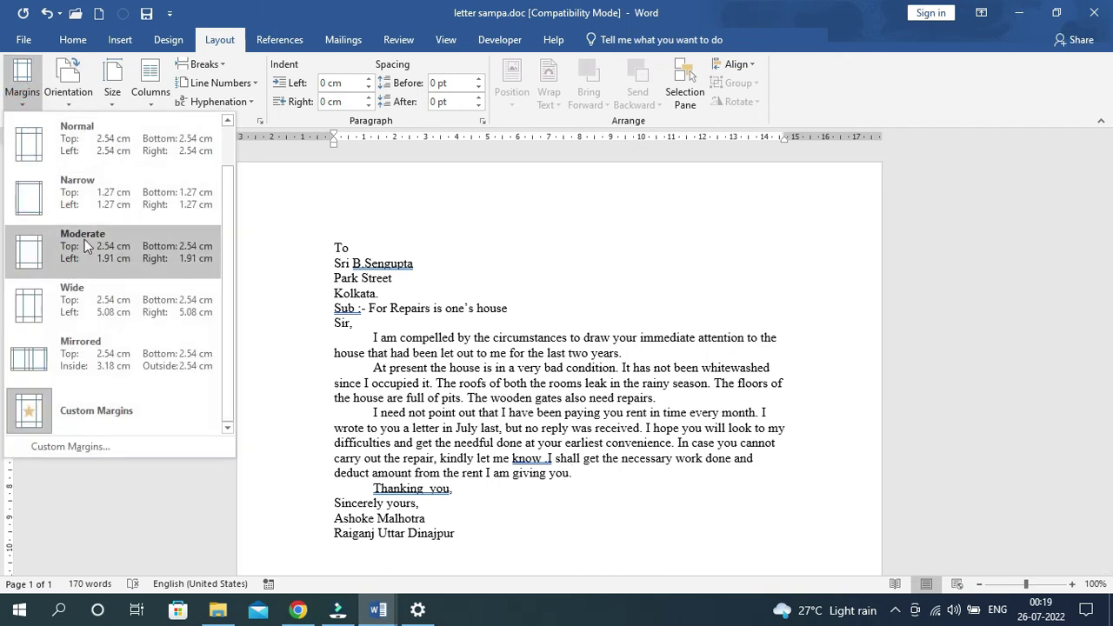
{"action": "left_click", "coordinate": [126, 167]}
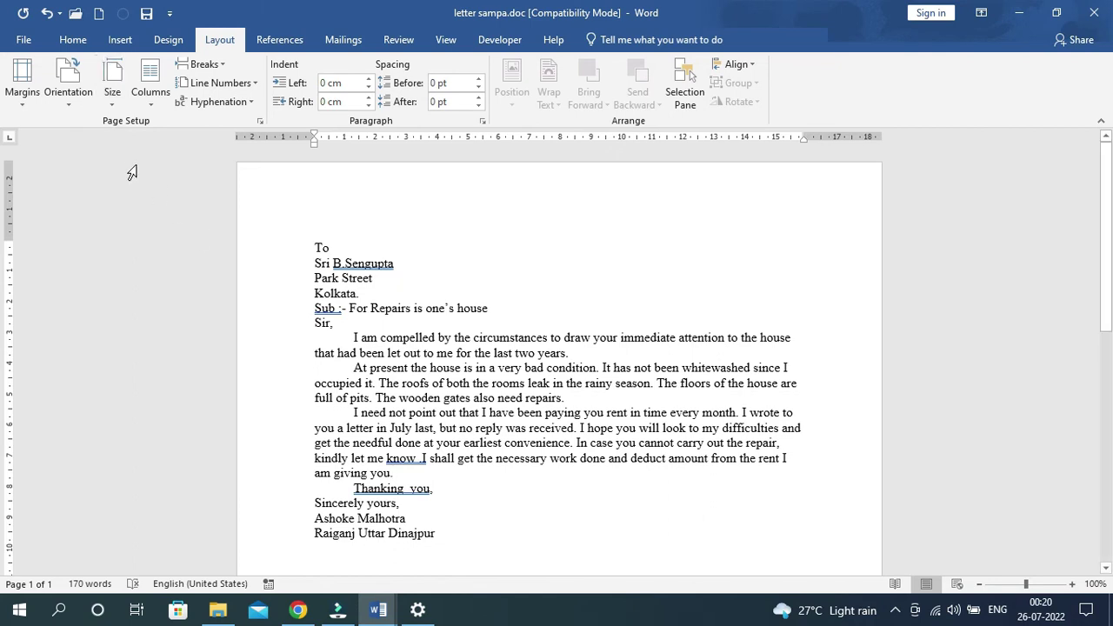
Step: Select all the letter text and grow its font from 12 pt to 14 pt
{"action": "left_click", "coordinate": [73, 41]}
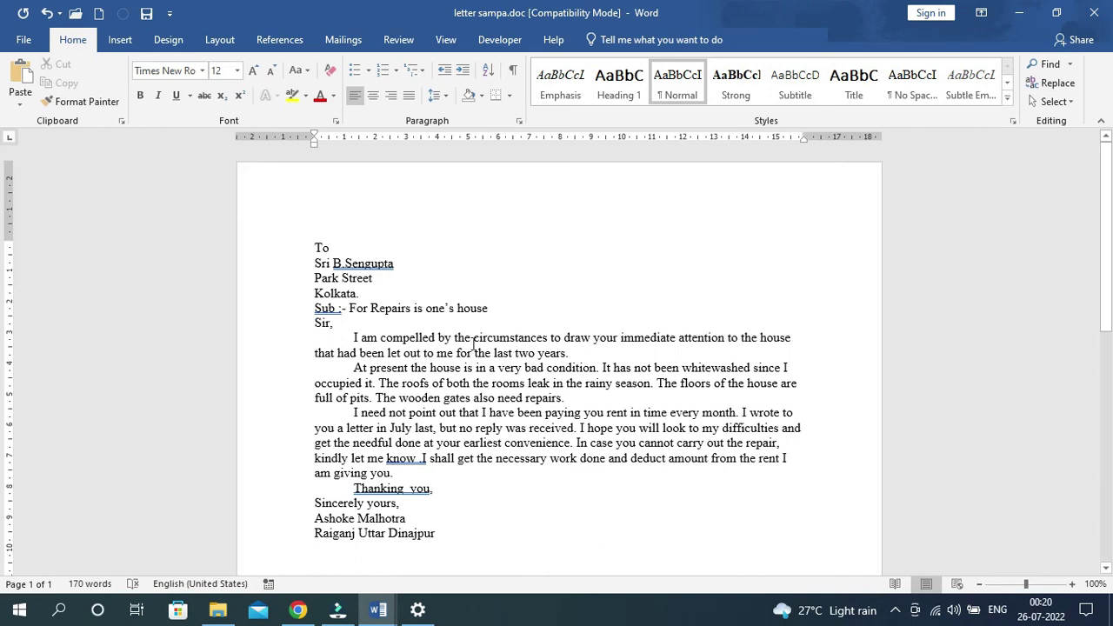
{"action": "scroll", "coordinate": [504, 380], "scroll_direction": "down", "scroll_amount": 3}
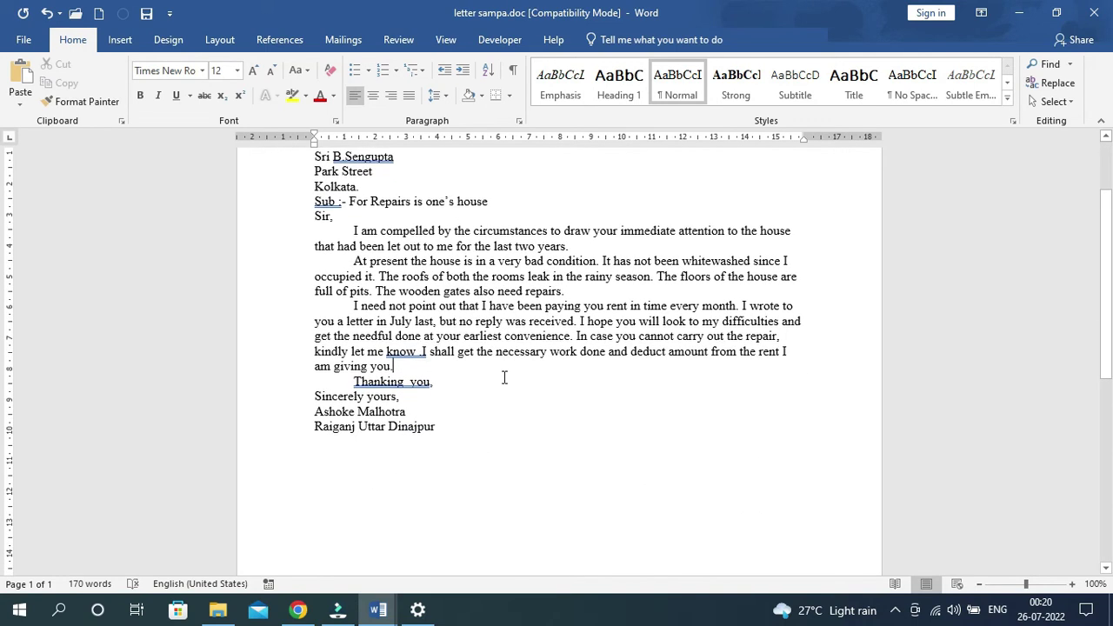
{"action": "scroll", "coordinate": [348, 221], "scroll_direction": "up", "scroll_amount": 3}
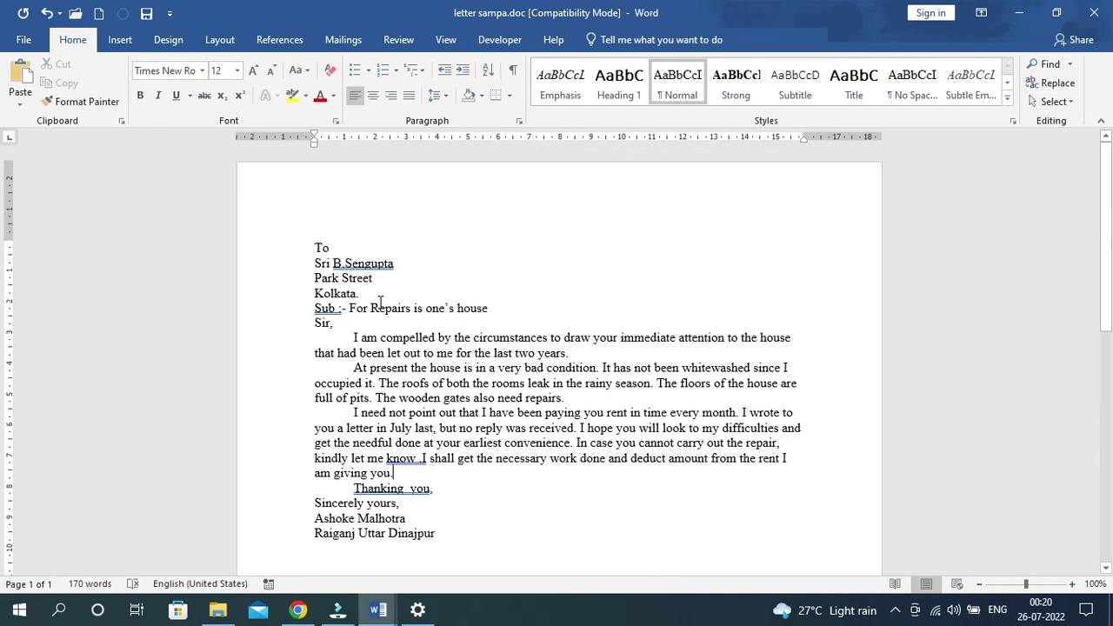
{"action": "key", "text": "ctrl+a"}
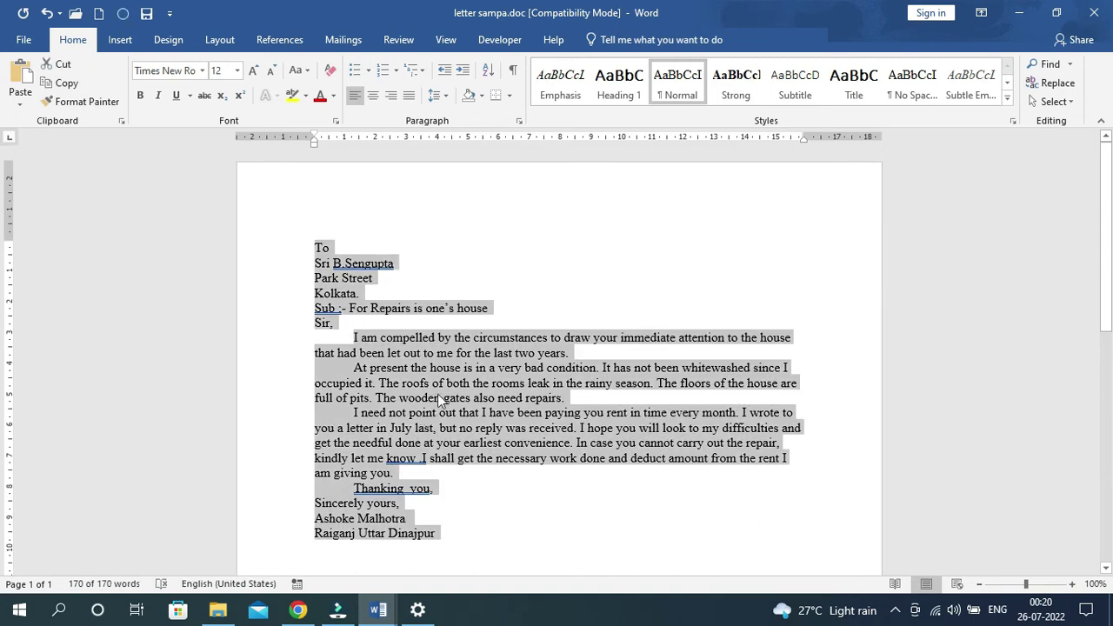
{"action": "left_click", "coordinate": [253, 77]}
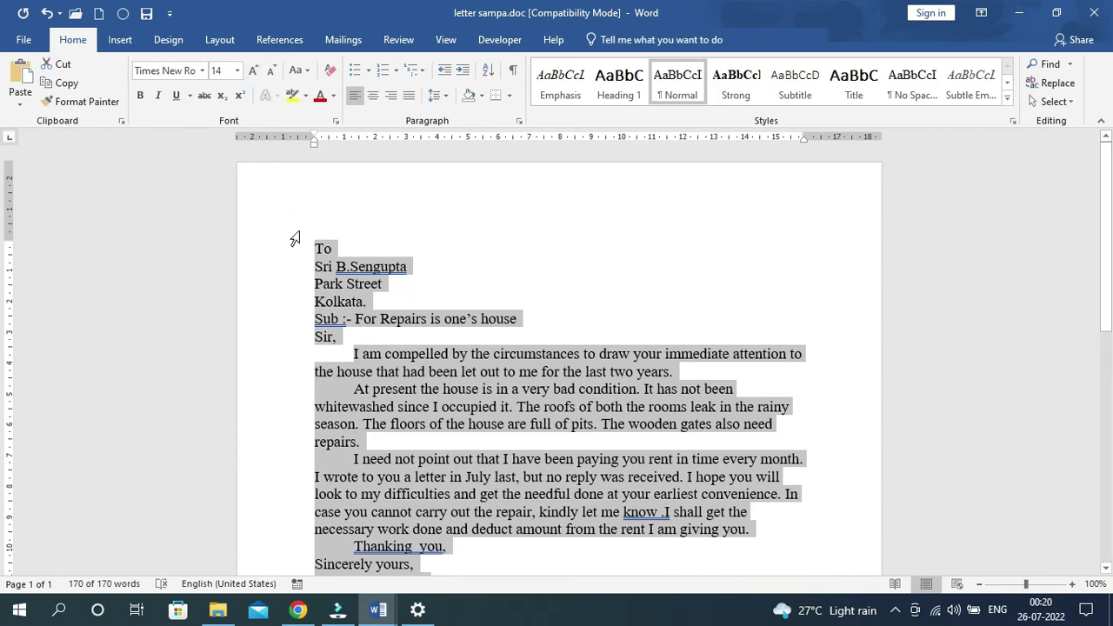
{"action": "left_click", "coordinate": [578, 294]}
{"action": "key", "text": "ctrl+a"}
{"action": "scroll", "coordinate": [546, 336], "scroll_direction": "down", "scroll_amount": 2}
{"action": "scroll", "coordinate": [546, 342], "scroll_direction": "up", "scroll_amount": 2}
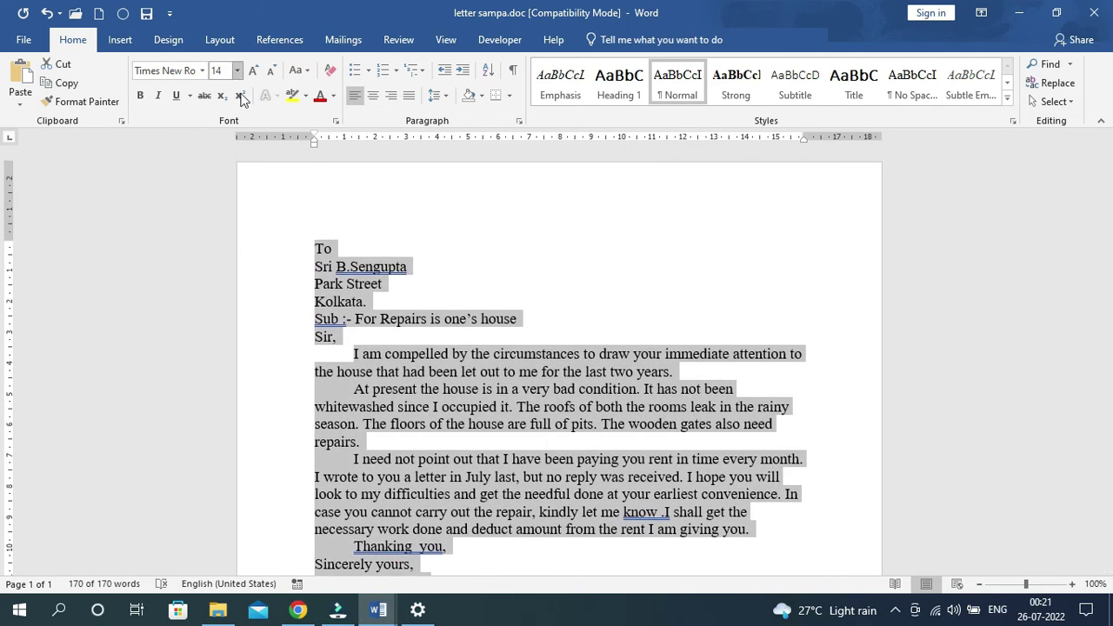
Step: Make the address lines from To through 'Sir,' bold
{"action": "left_click", "coordinate": [551, 288]}
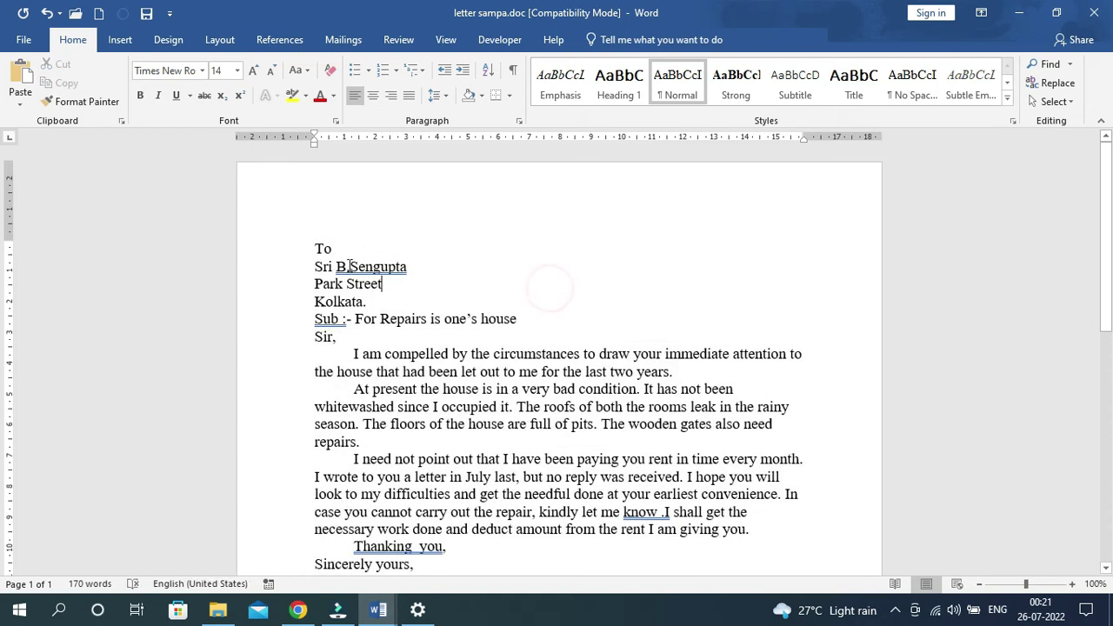
{"action": "left_click_drag", "start_coordinate": [315, 248], "coordinate": [463, 337]}
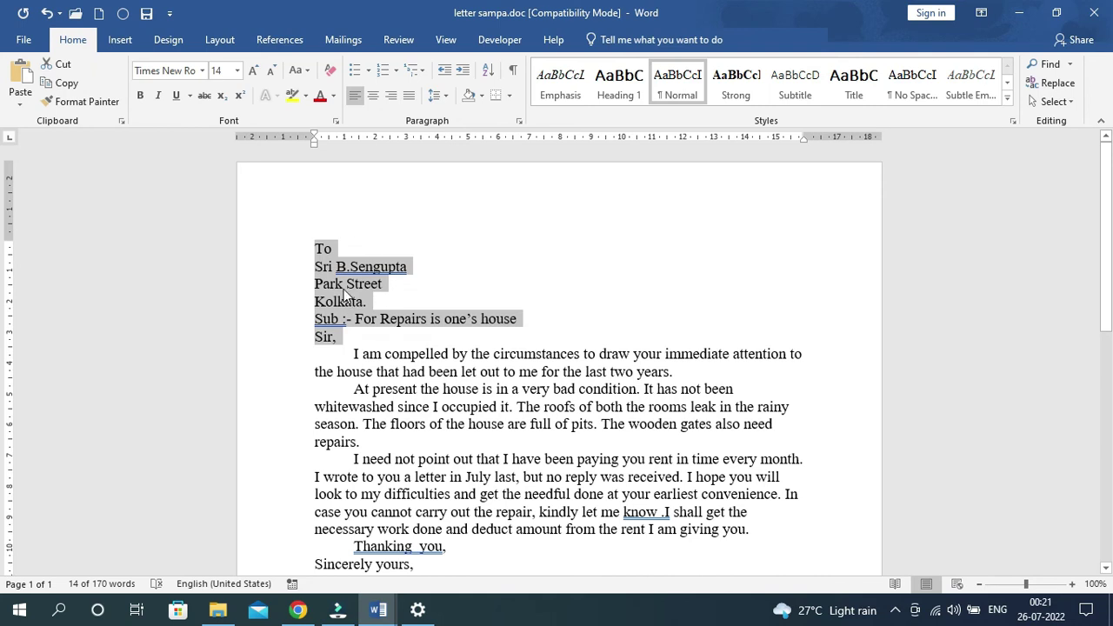
{"action": "left_click", "coordinate": [144, 98]}
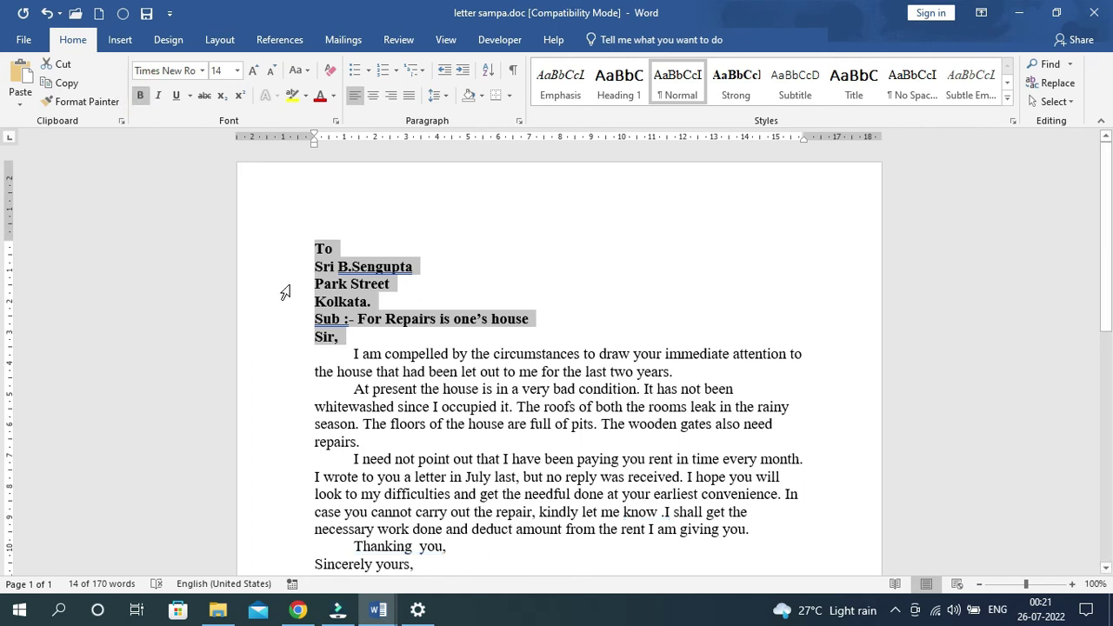
{"action": "left_click", "coordinate": [469, 337]}
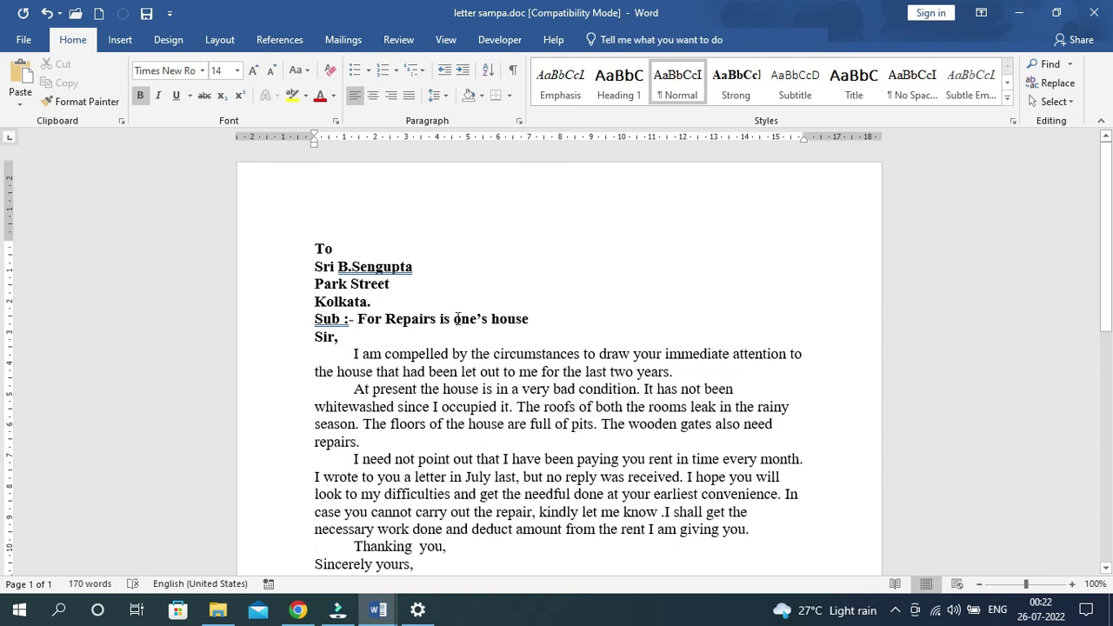
Step: Centre and underline the subject line
{"action": "left_click_drag", "start_coordinate": [312, 319], "coordinate": [536, 319]}
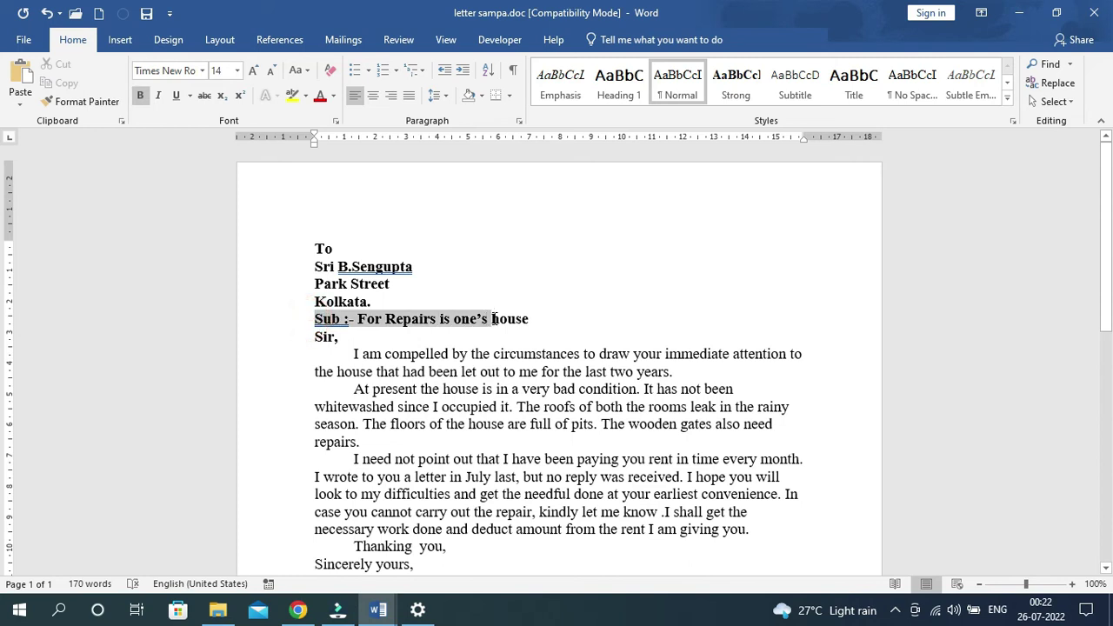
{"action": "left_click", "coordinate": [373, 96]}
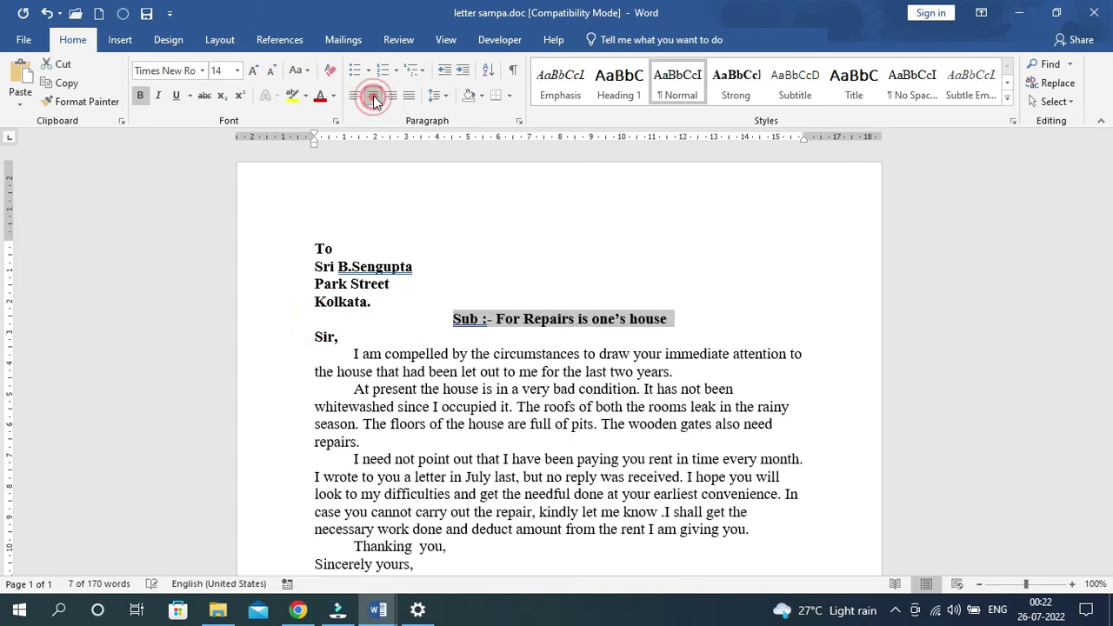
{"action": "left_click", "coordinate": [175, 97]}
Step: Select the three body paragraphs and apply Justify alignment
{"action": "scroll", "coordinate": [401, 326], "scroll_direction": "down", "scroll_amount": 2}
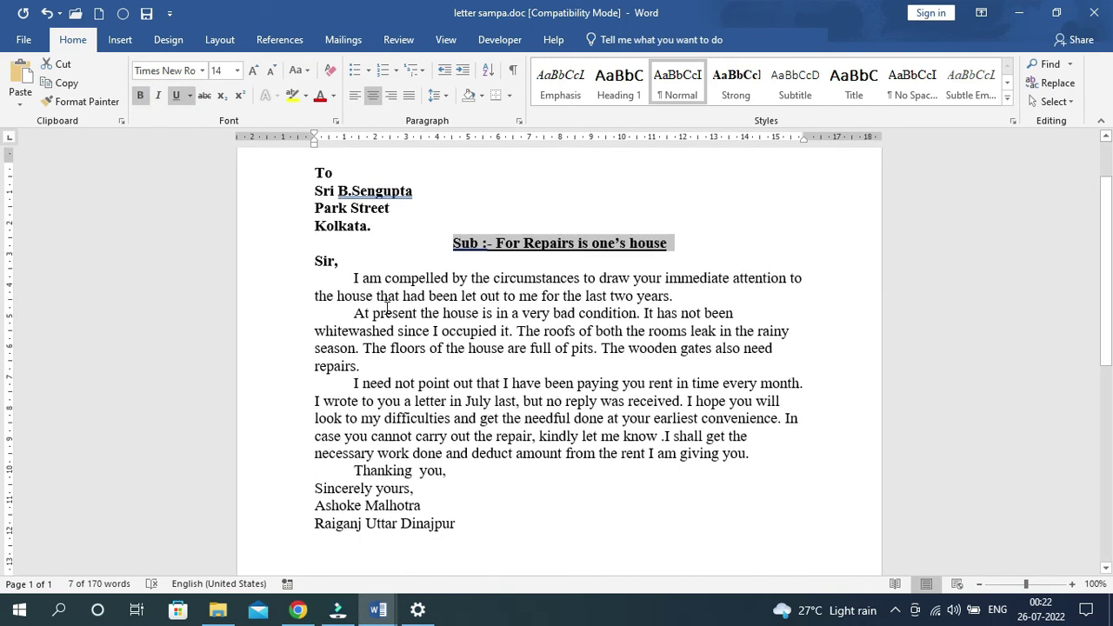
{"action": "scroll", "coordinate": [386, 311], "scroll_direction": "up", "scroll_amount": 1}
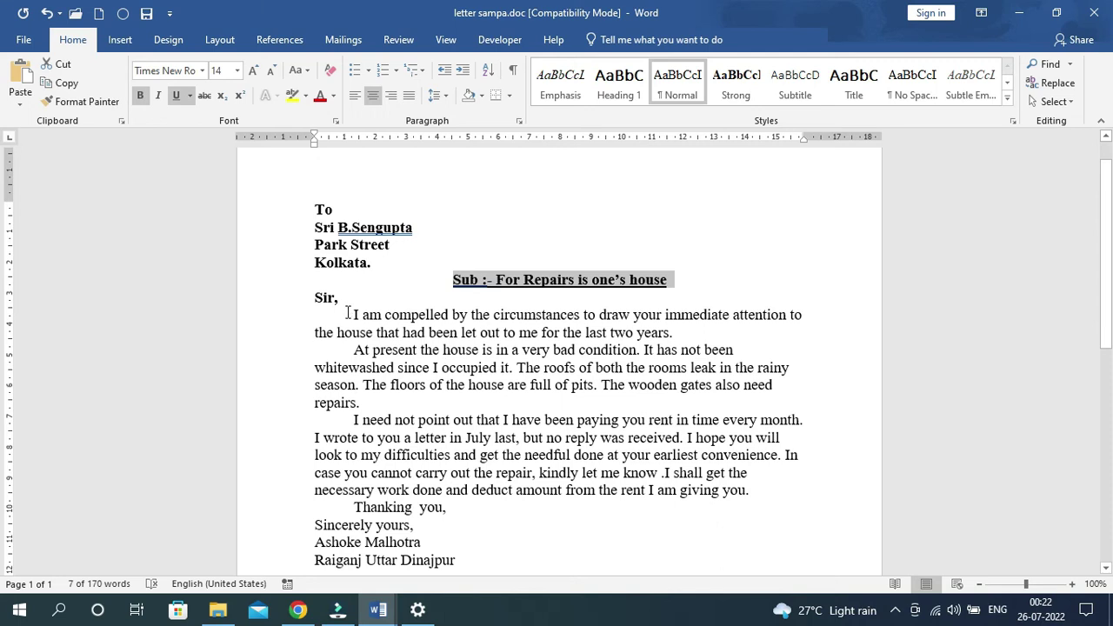
{"action": "mouse_move", "coordinate": [355, 313]}
{"action": "left_mouse_down"}
{"action": "mouse_move", "coordinate": [665, 509]}
{"action": "mouse_move", "coordinate": [762, 488]}
{"action": "left_mouse_up"}
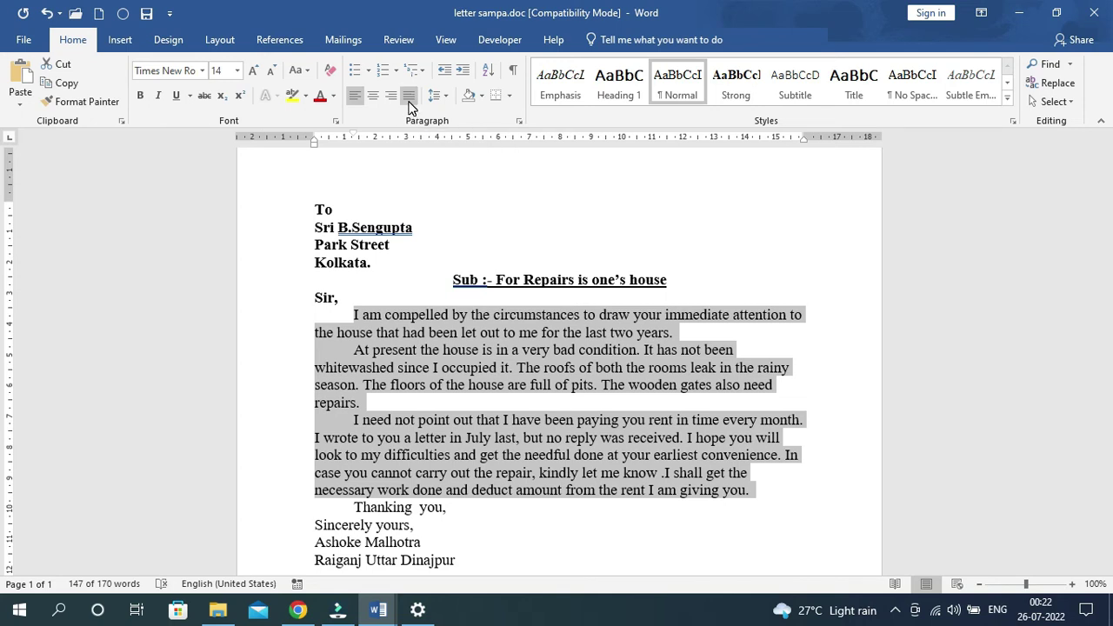
{"action": "left_click", "coordinate": [409, 103]}
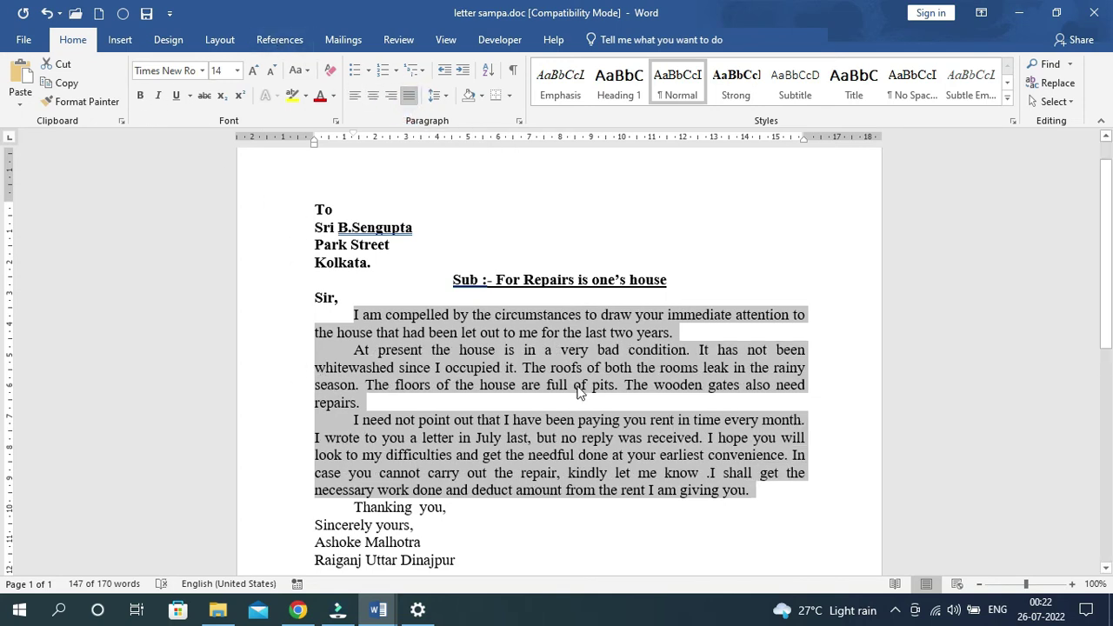
{"action": "scroll", "coordinate": [533, 377], "scroll_direction": "down", "scroll_amount": 3}
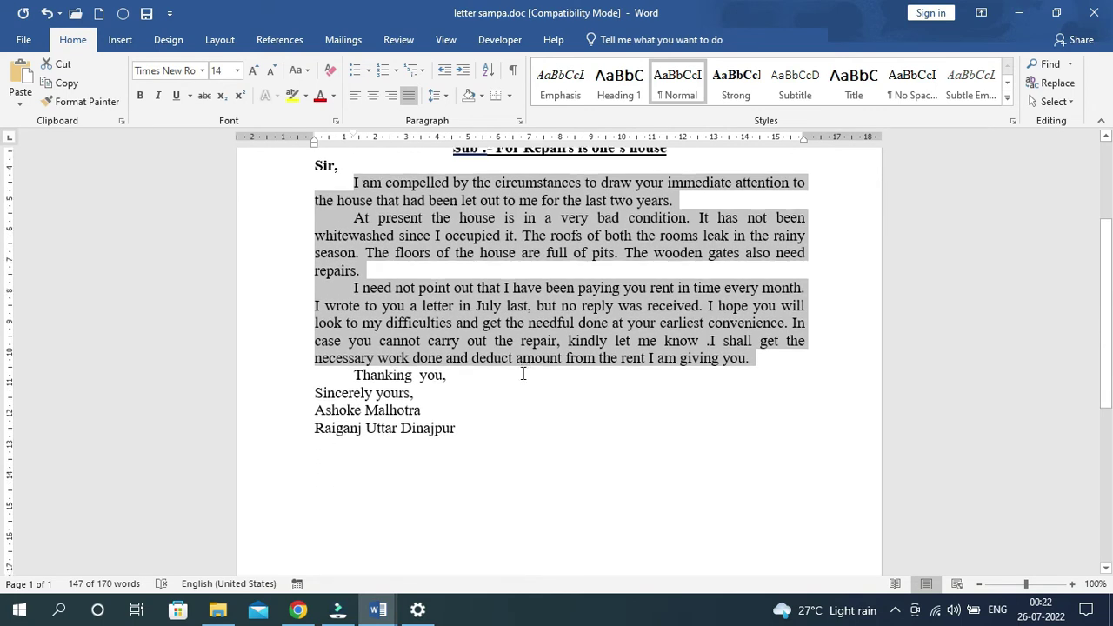
{"action": "scroll", "coordinate": [522, 380], "scroll_direction": "down", "scroll_amount": 7}
{"action": "scroll", "coordinate": [523, 380], "scroll_direction": "up", "scroll_amount": 4}
{"action": "scroll", "coordinate": [522, 380], "scroll_direction": "up", "scroll_amount": 3}
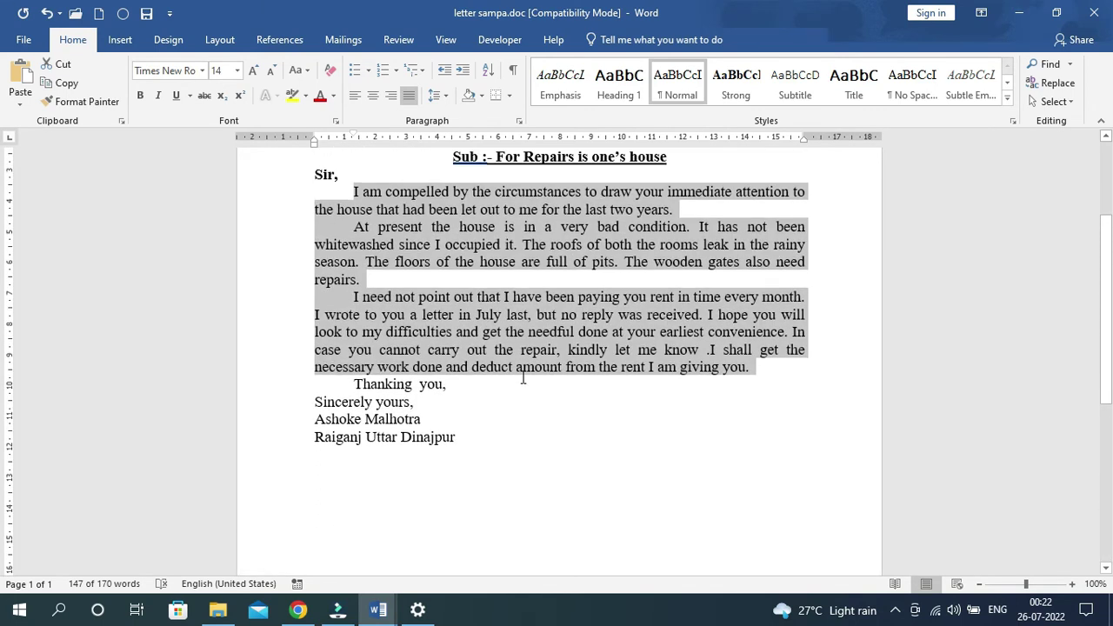
{"action": "scroll", "coordinate": [522, 380], "scroll_direction": "up", "scroll_amount": 3}
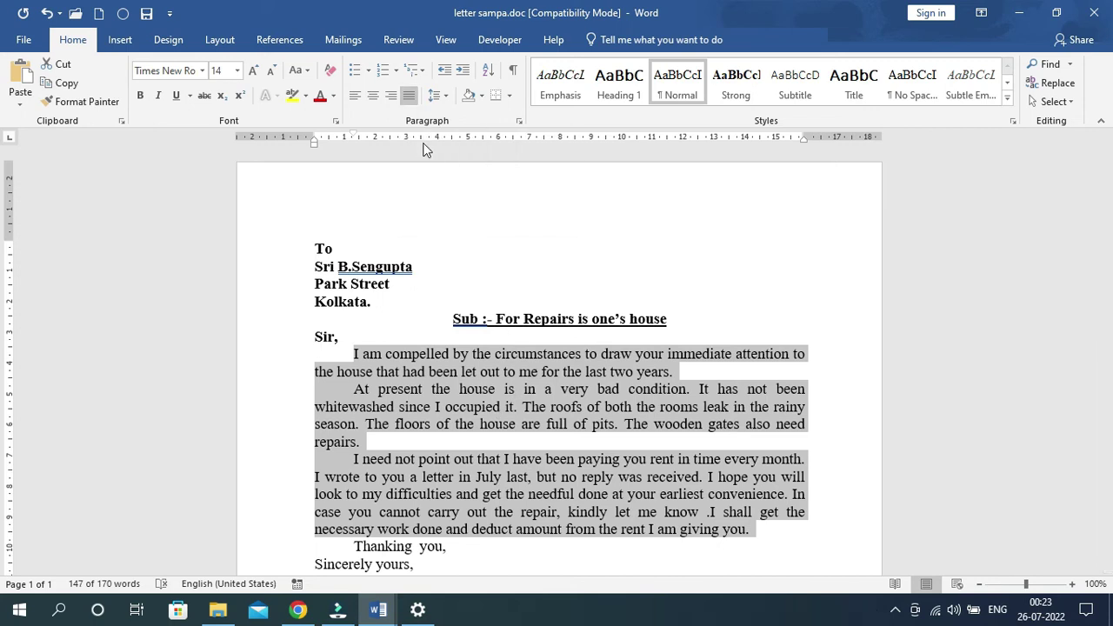
Step: Give the body paragraphs 12 pt spacing before and after and 1.5 line spacing
{"action": "left_click", "coordinate": [446, 96]}
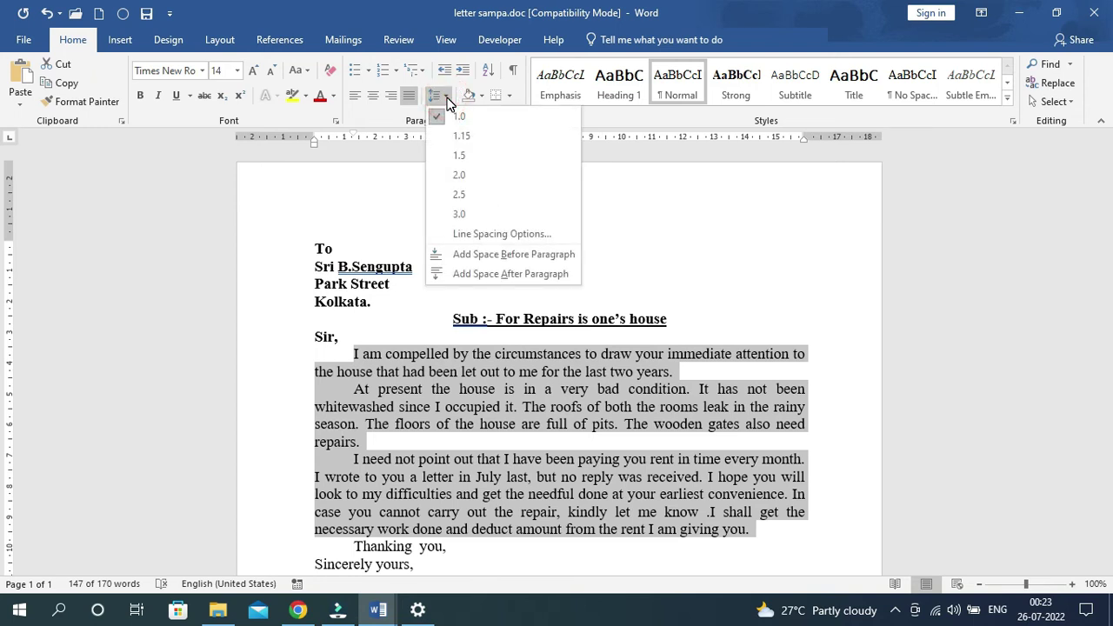
{"action": "left_click", "coordinate": [476, 236]}
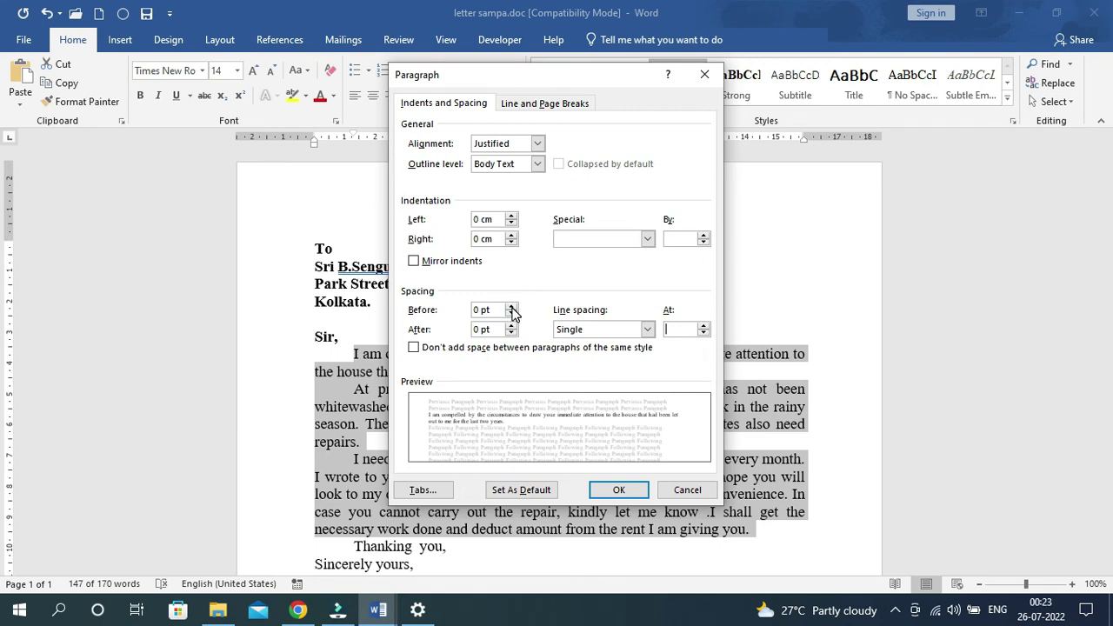
{"action": "left_click", "coordinate": [511, 315]}
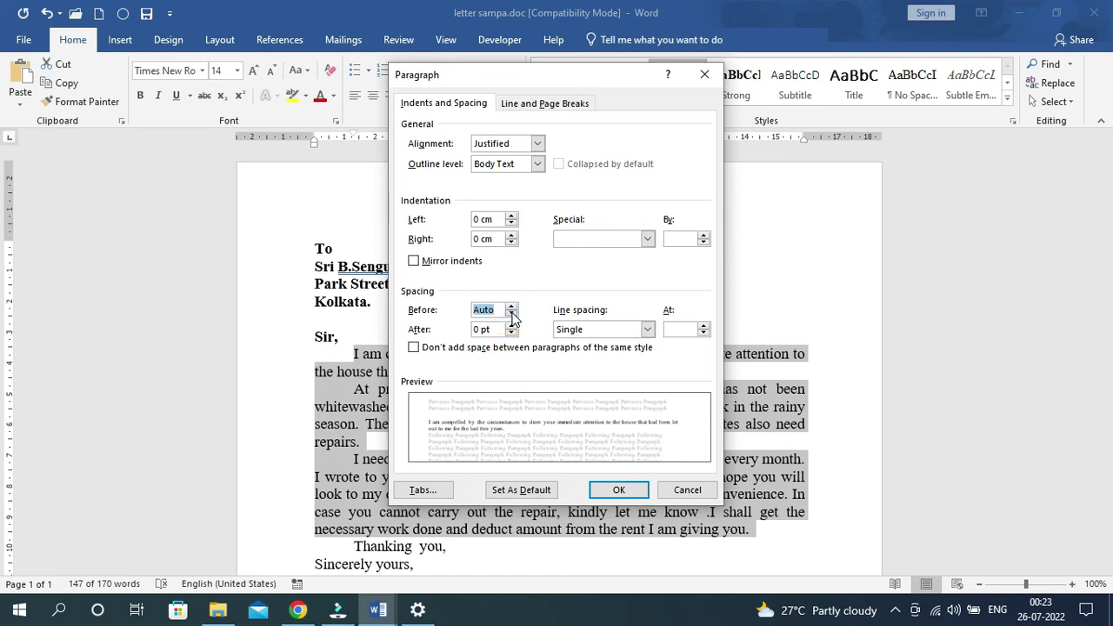
{"action": "type", "text": "12"}
{"action": "left_click", "coordinate": [512, 326]}
{"action": "left_click", "coordinate": [512, 326]}
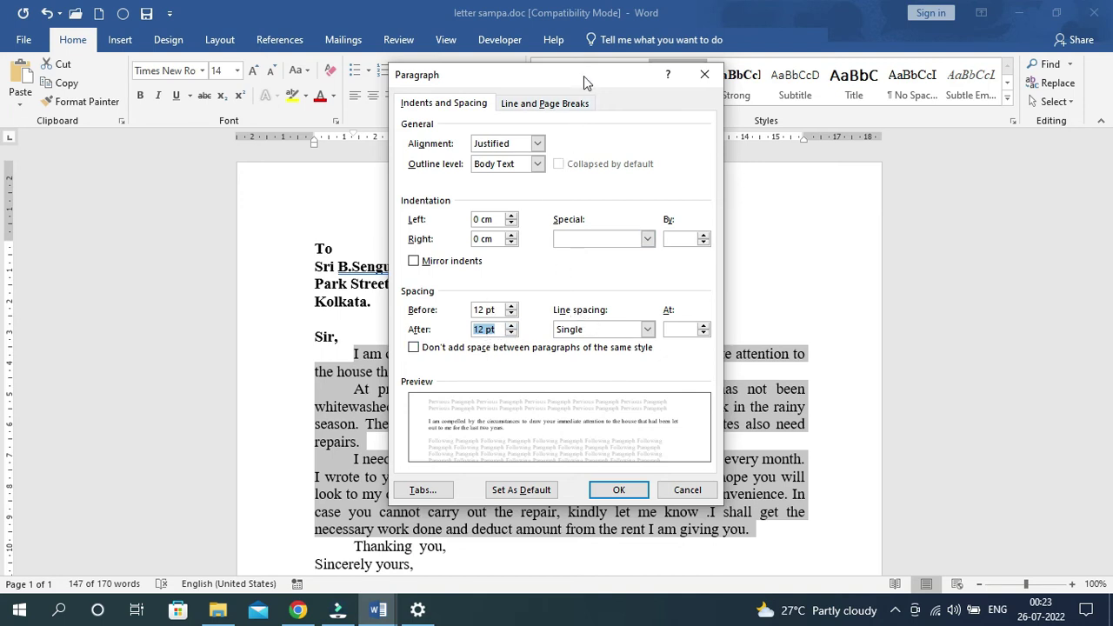
{"action": "left_click_drag", "start_coordinate": [583, 76], "coordinate": [782, 60]}
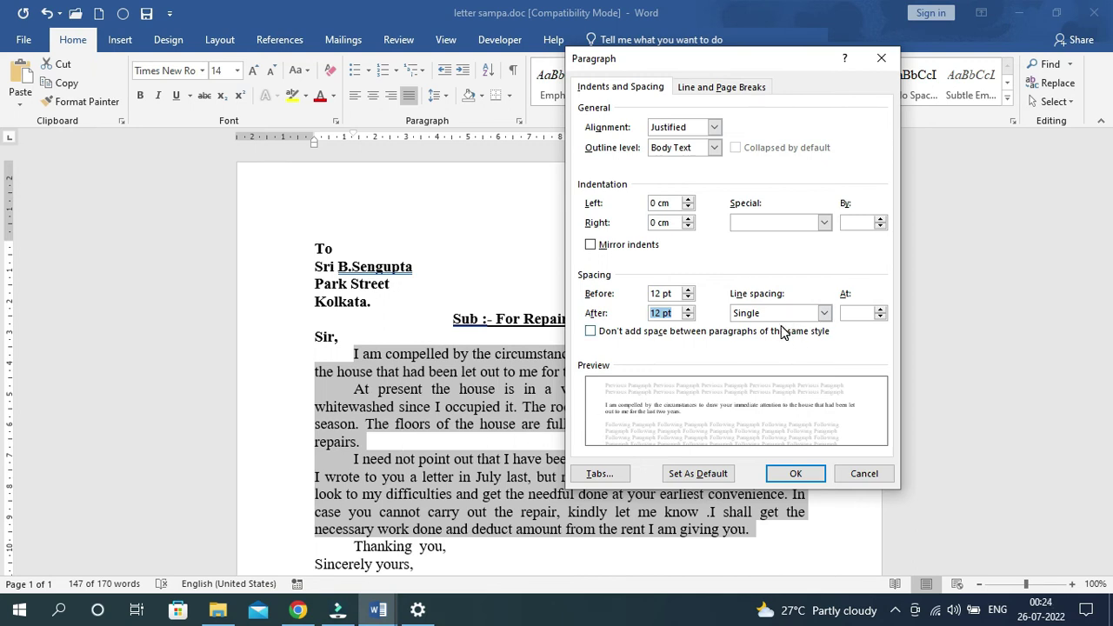
{"action": "left_click", "coordinate": [826, 317]}
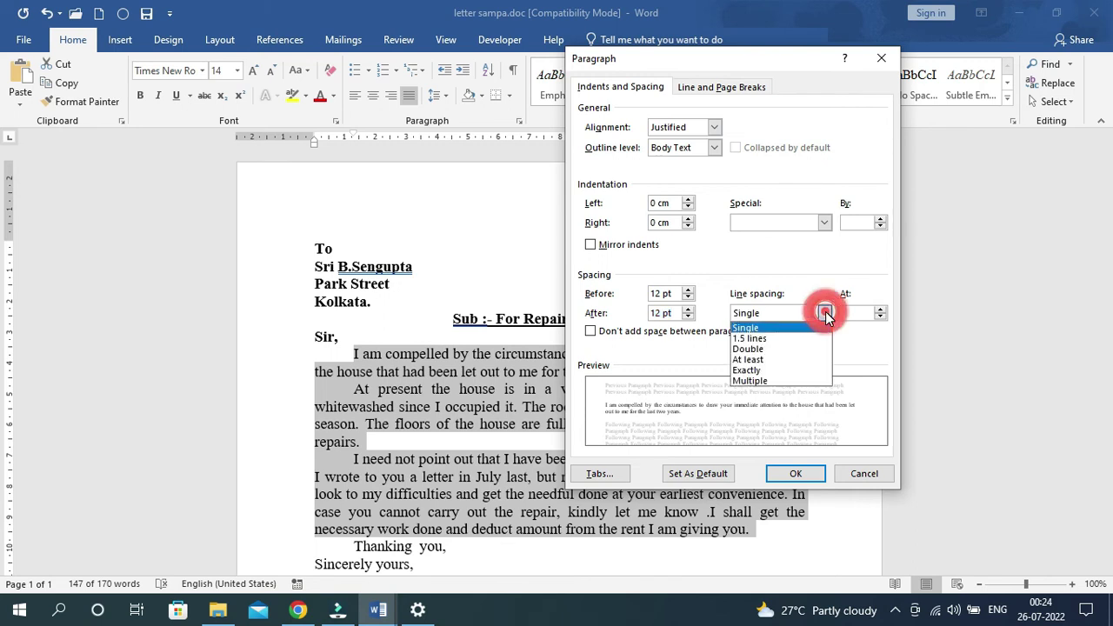
{"action": "left_click", "coordinate": [759, 339]}
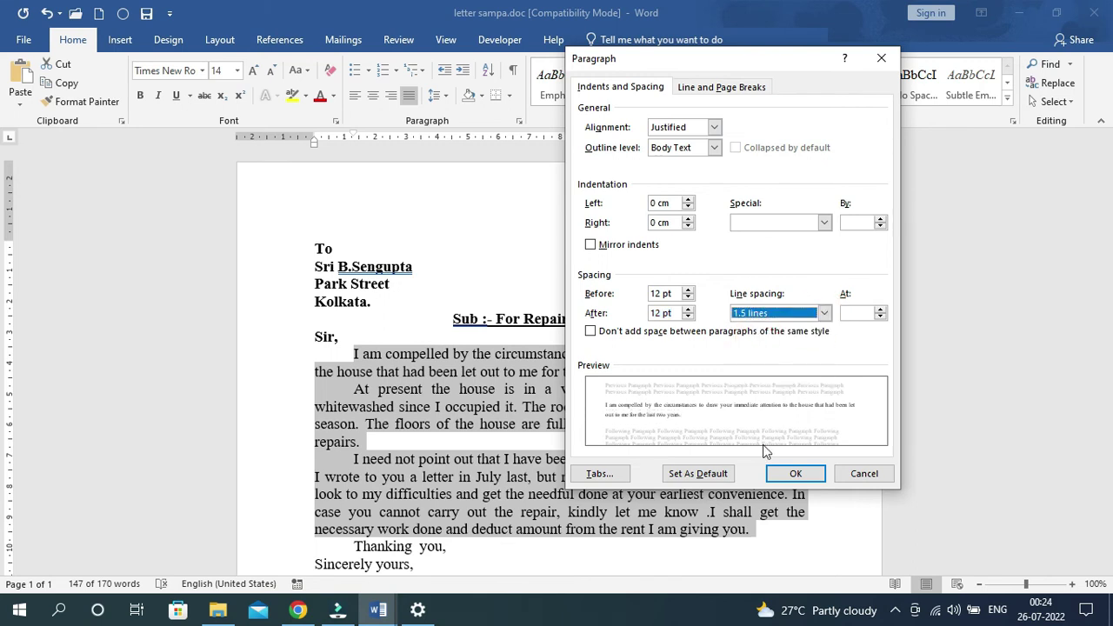
{"action": "left_click", "coordinate": [787, 478]}
{"action": "scroll", "coordinate": [714, 467], "scroll_direction": "down", "scroll_amount": 2}
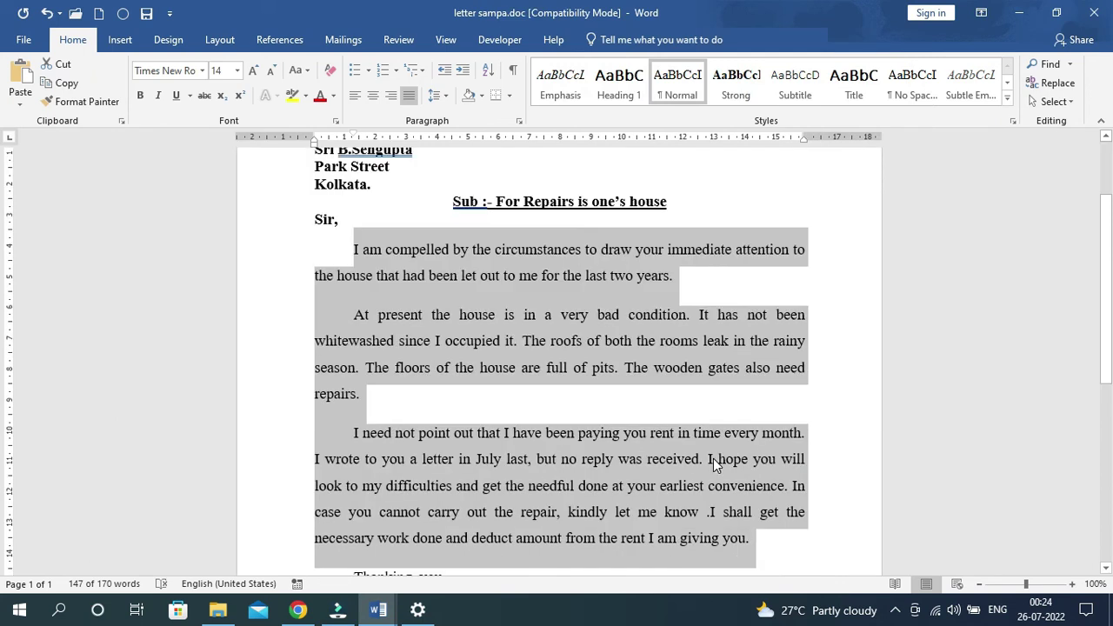
Step: Check the letter in print preview, then return to editing
{"action": "key", "text": "ctrl+p"}
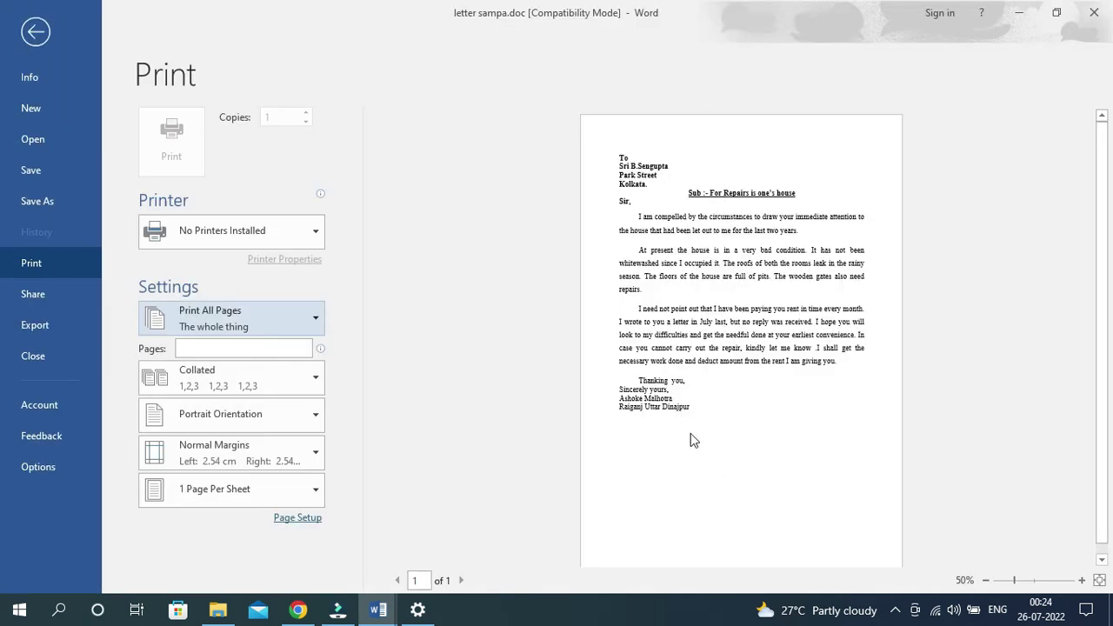
{"action": "scroll", "coordinate": [706, 449], "scroll_direction": "down", "scroll_amount": 1}
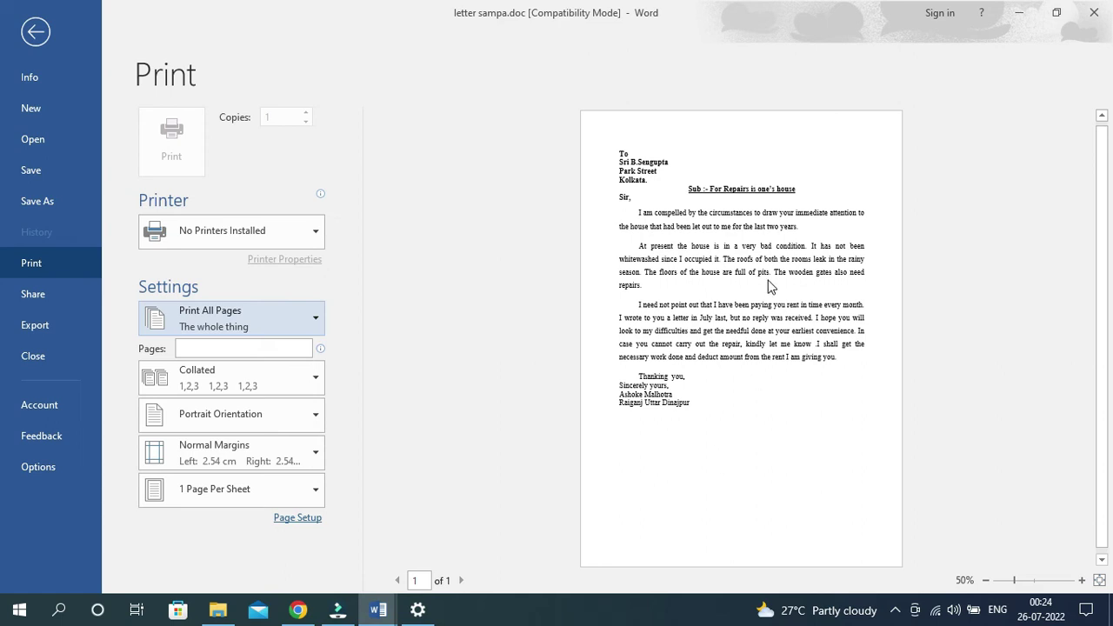
{"action": "left_click", "coordinate": [35, 31]}
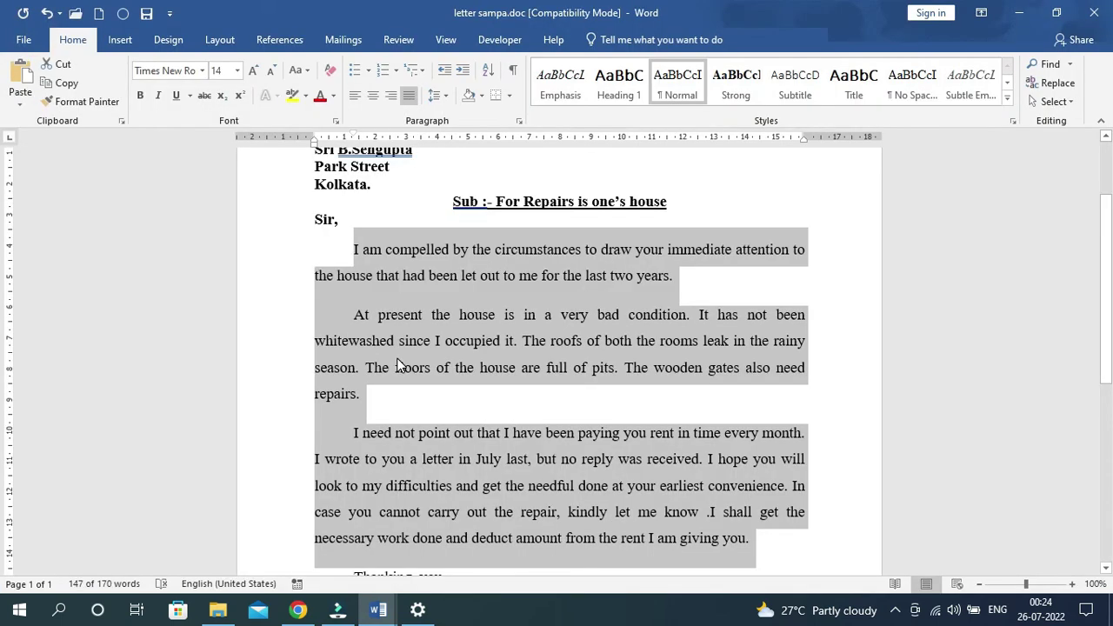
{"action": "scroll", "coordinate": [396, 330], "scroll_direction": "down", "scroll_amount": 1}
{"action": "scroll", "coordinate": [495, 377], "scroll_direction": "up", "scroll_amount": 2}
Step: Set the selected body paragraphs to 2.0 line spacing
{"action": "left_click", "coordinate": [448, 97]}
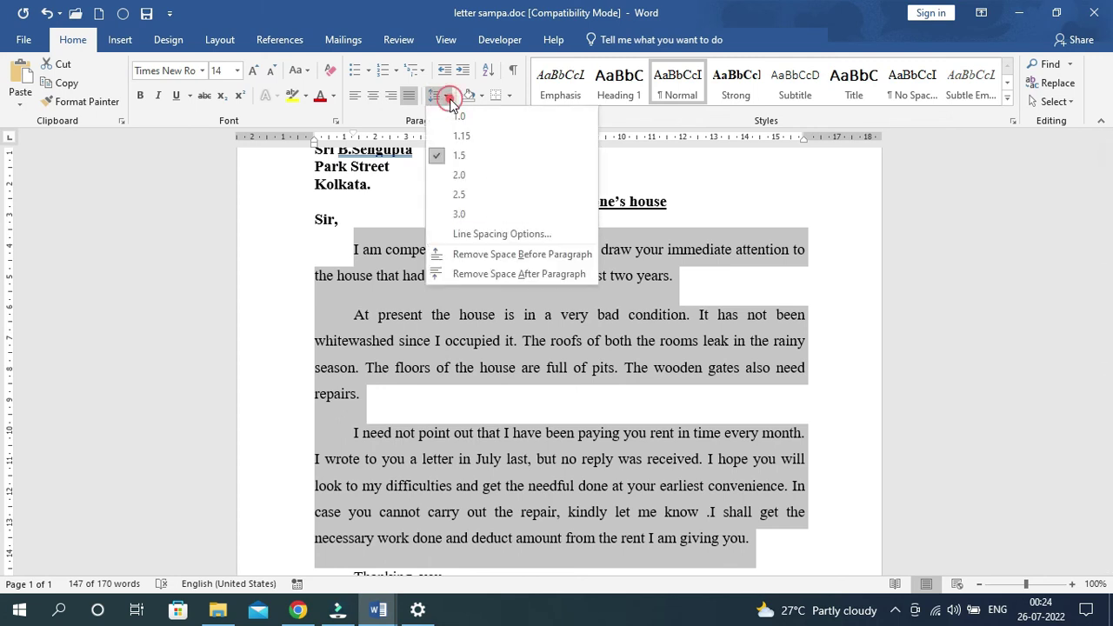
{"action": "left_click", "coordinate": [458, 174]}
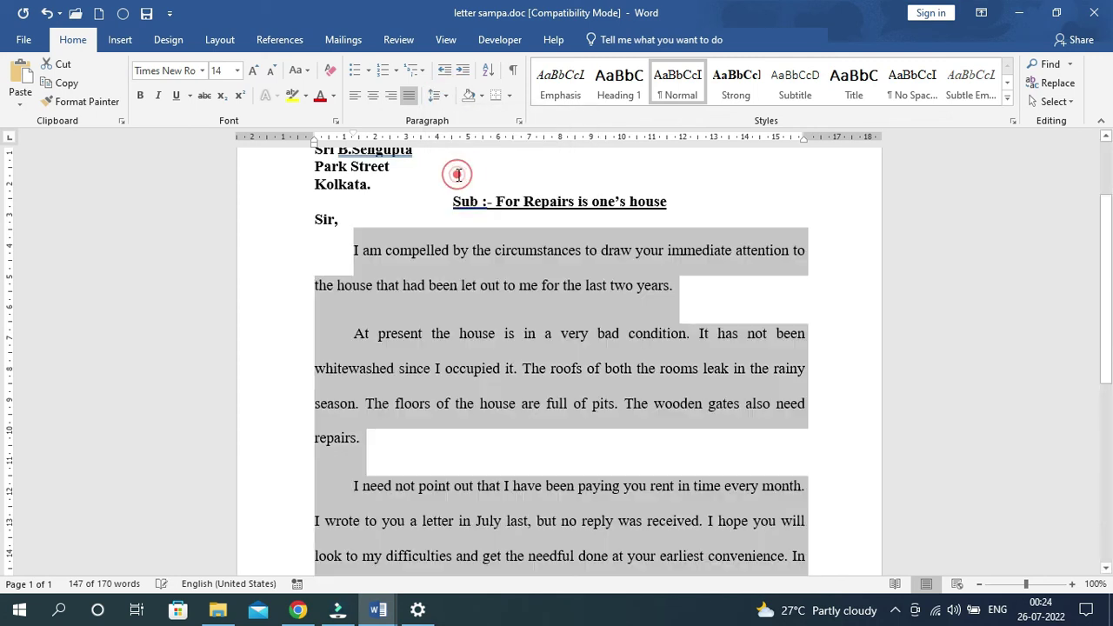
{"action": "left_click", "coordinate": [441, 97]}
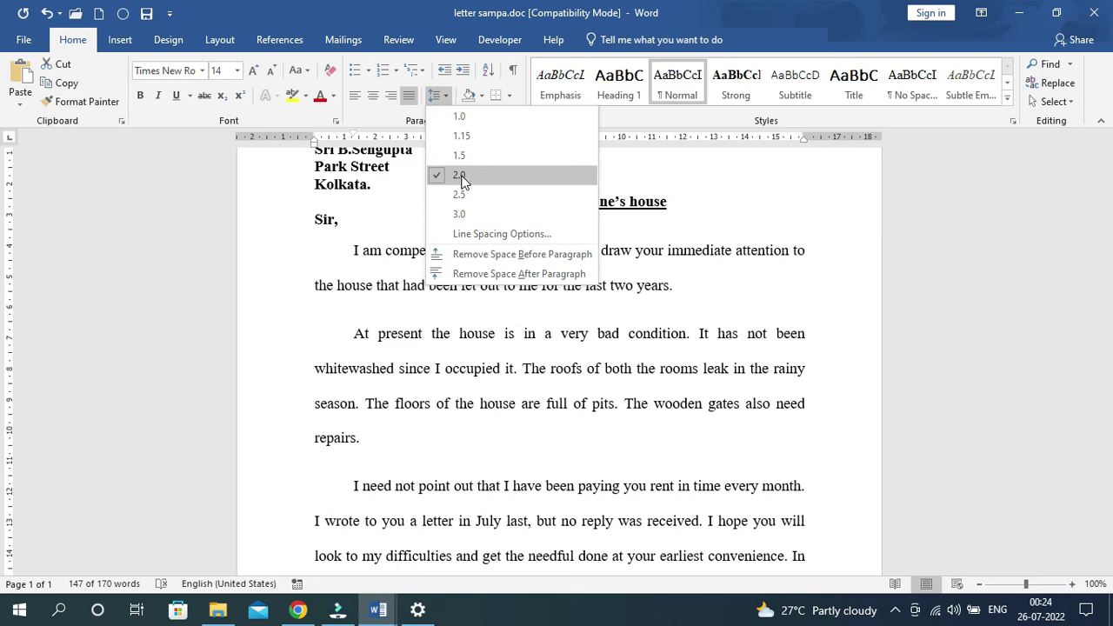
{"action": "left_click", "coordinate": [548, 174]}
{"action": "scroll", "coordinate": [675, 343], "scroll_direction": "down", "scroll_amount": 3}
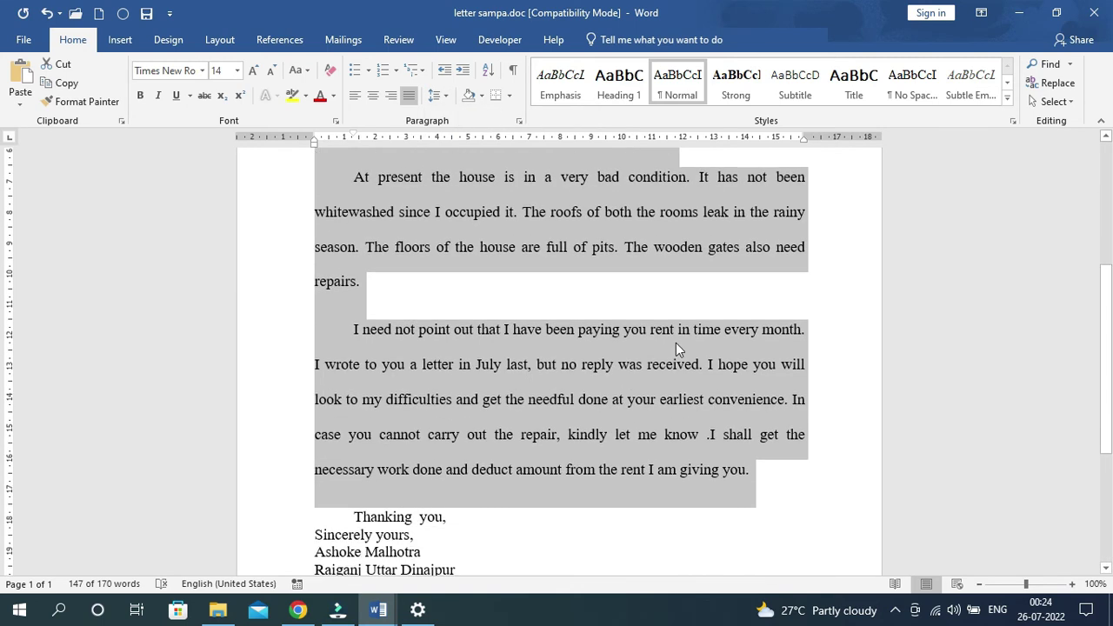
{"action": "scroll", "coordinate": [676, 342], "scroll_direction": "down", "scroll_amount": 2}
{"action": "scroll", "coordinate": [675, 343], "scroll_direction": "down", "scroll_amount": 2}
{"action": "scroll", "coordinate": [676, 343], "scroll_direction": "up", "scroll_amount": 1}
{"action": "scroll", "coordinate": [675, 342], "scroll_direction": "down", "scroll_amount": 1}
{"action": "left_click", "coordinate": [632, 395]}
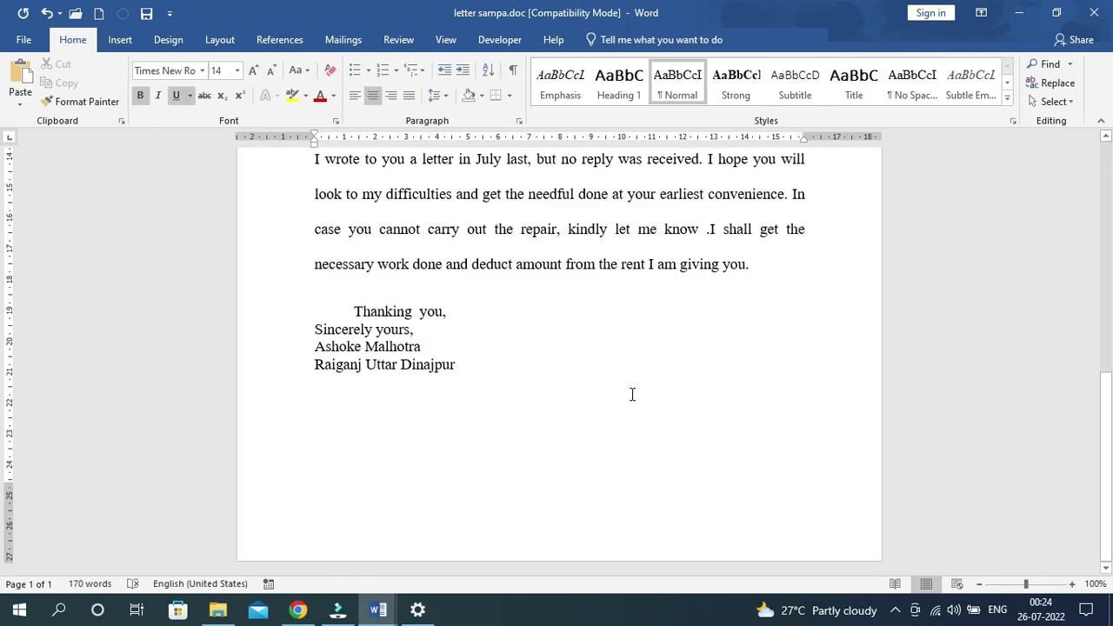
Step: Preview again to confirm the double-spaced letter fits on one page
{"action": "key", "text": "ctrl+p"}
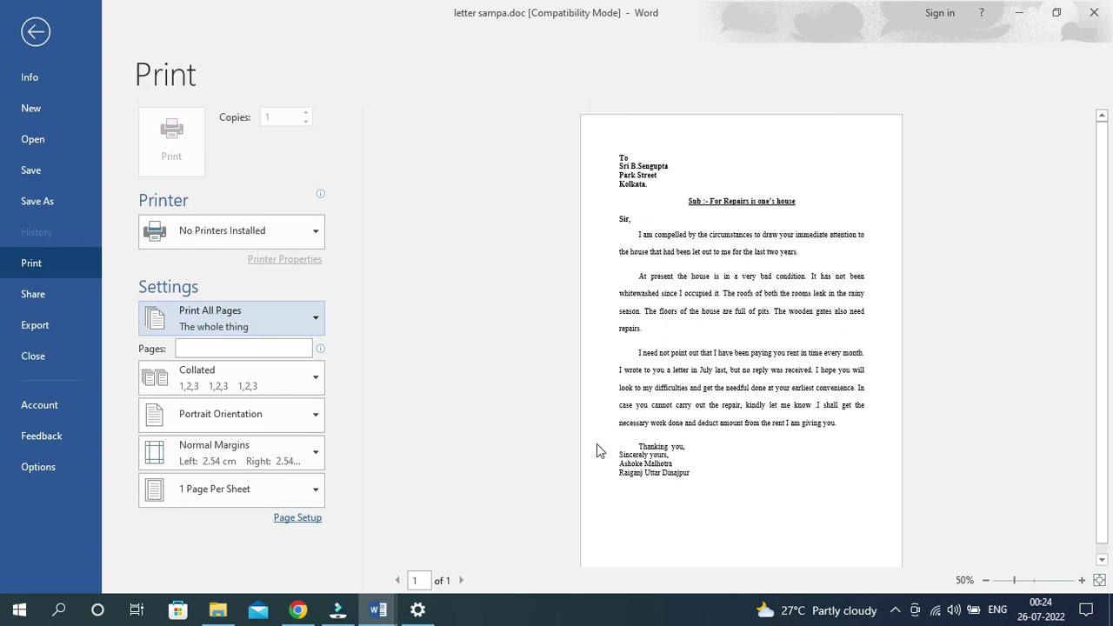
{"action": "key", "text": "Escape"}
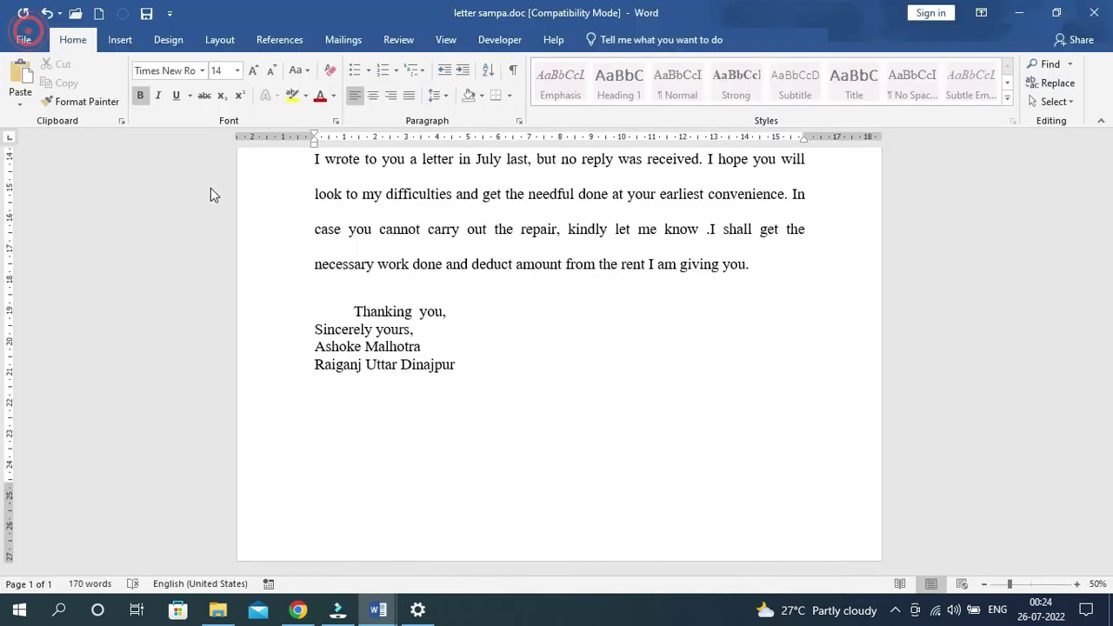
{"action": "scroll", "coordinate": [210, 188], "scroll_direction": "up", "scroll_amount": 3}
{"action": "scroll", "coordinate": [494, 365], "scroll_direction": "down", "scroll_amount": 3}
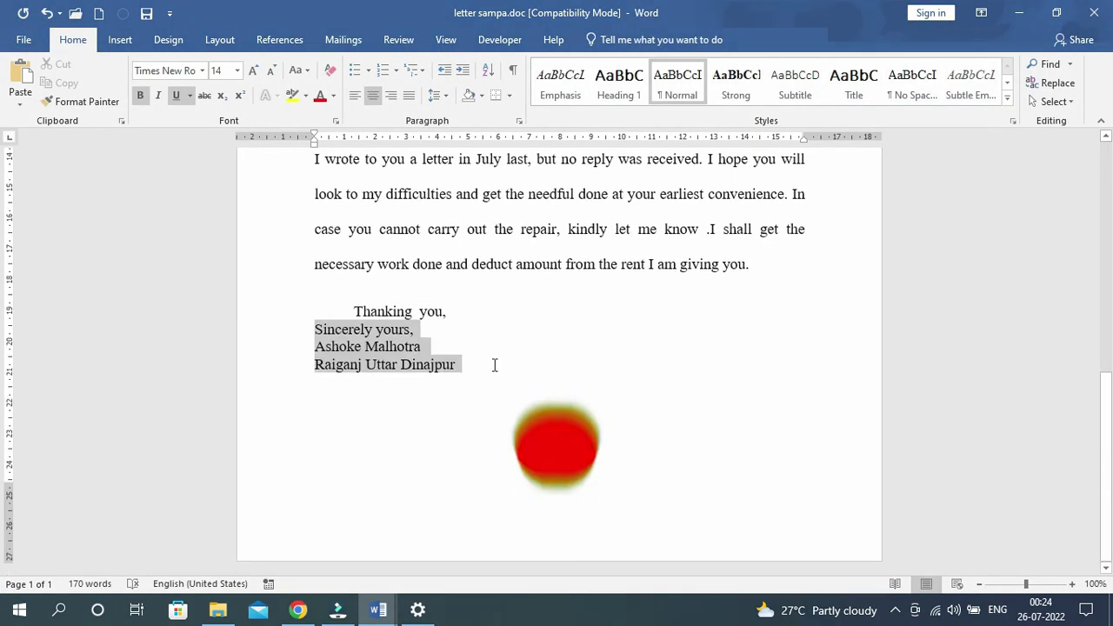
Step: Try right and left alignment on the signature, then indent 'Sincerely yours,' with a space
{"action": "left_click", "coordinate": [390, 96]}
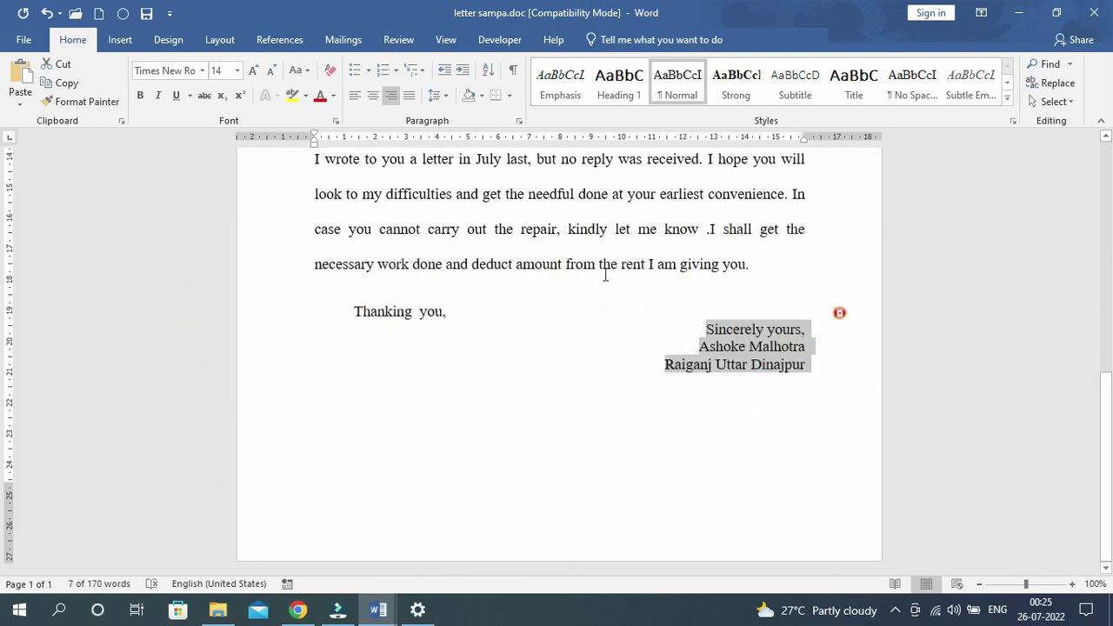
{"action": "left_click", "coordinate": [354, 95]}
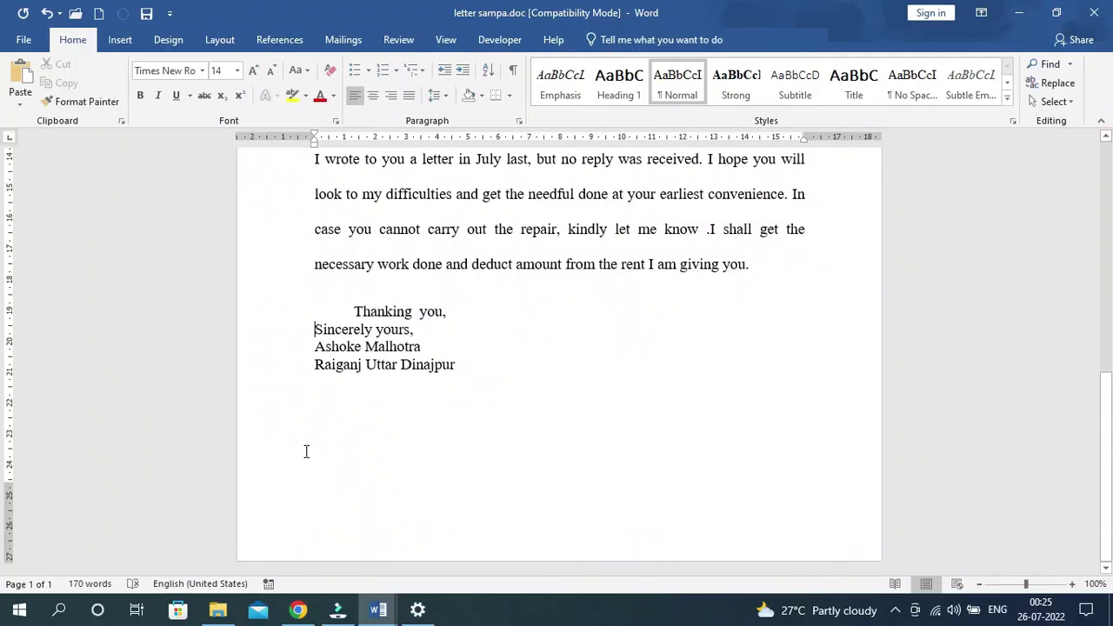
{"action": "left_click", "coordinate": [315, 330]}
{"action": "key", "text": "space"}
{"action": "key", "text": "space"}
{"action": "key", "text": "space"}
{"action": "key", "text": "space"}
{"action": "key", "text": "space"}
{"action": "key", "text": "space"}
{"action": "key", "text": "space"}
{"action": "key", "text": "space"}
{"action": "key", "text": "space"}
{"action": "key", "text": "space"}
{"action": "key", "text": "space"}
{"action": "key", "text": "space"}
{"action": "key", "text": "space"}
{"action": "key", "text": "space"}
{"action": "key", "text": "space"}
{"action": "key", "text": "space"}
{"action": "key", "text": "space"}
{"action": "key", "text": "space"}
{"action": "key", "text": "space"}
{"action": "key", "text": "space"}
{"action": "key", "text": "space"}
{"action": "key", "text": "space"}
{"action": "key", "text": "space"}
{"action": "key", "text": "space"}
{"action": "key", "text": "space"}
Step: Line up the sender's name and town line beneath 'Sincerely yours,'
{"action": "key", "text": "space"}
{"action": "key", "text": "space"}
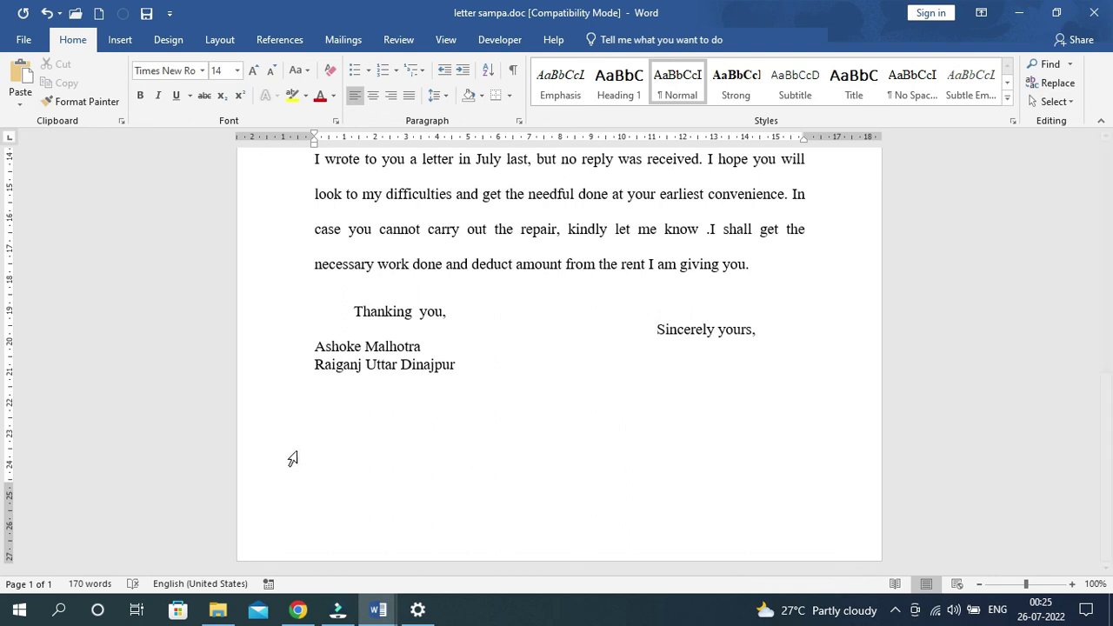
{"action": "left_click", "coordinate": [311, 344]}
{"action": "key", "text": "space"}
{"action": "key", "text": "space"}
{"action": "key", "text": "space"}
{"action": "key", "text": "space"}
{"action": "key", "text": "space"}
{"action": "key", "text": "space"}
{"action": "key", "text": "space"}
{"action": "key", "text": "space"}
{"action": "key", "text": "space"}
{"action": "key", "text": "space"}
{"action": "key", "text": "space"}
{"action": "key", "text": "space"}
{"action": "key", "text": "space"}
{"action": "key", "text": "space"}
{"action": "key", "text": "space"}
{"action": "key", "text": "space"}
{"action": "key", "text": "space"}
{"action": "key", "text": "space"}
{"action": "key", "text": "space"}
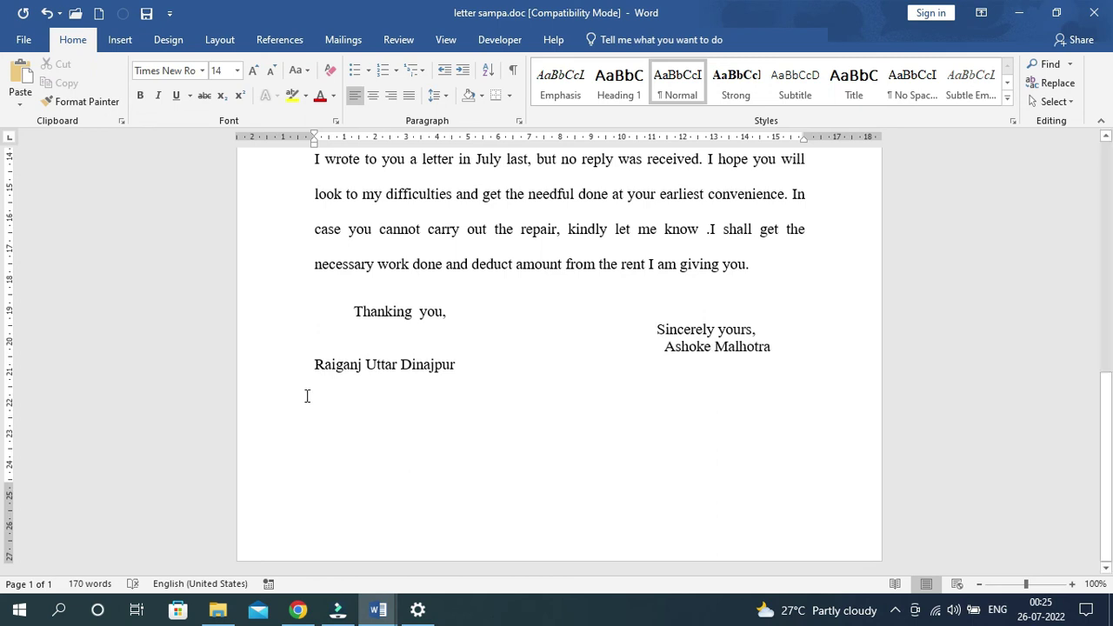
{"action": "key", "text": "BackSpace"}
{"action": "key", "text": "BackSpace"}
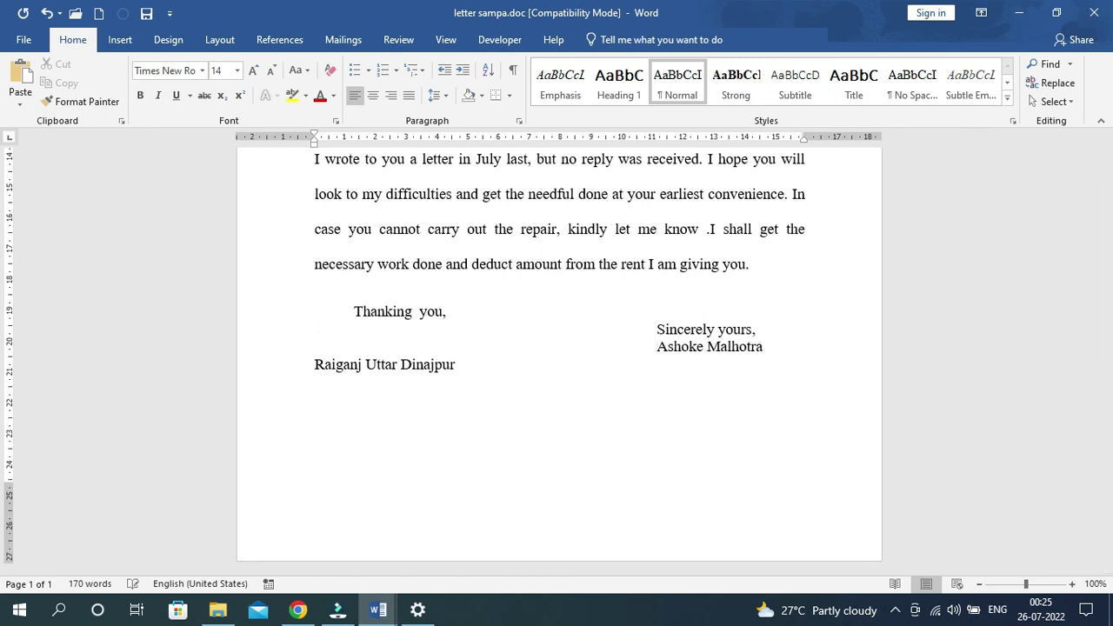
{"action": "left_click", "coordinate": [308, 364]}
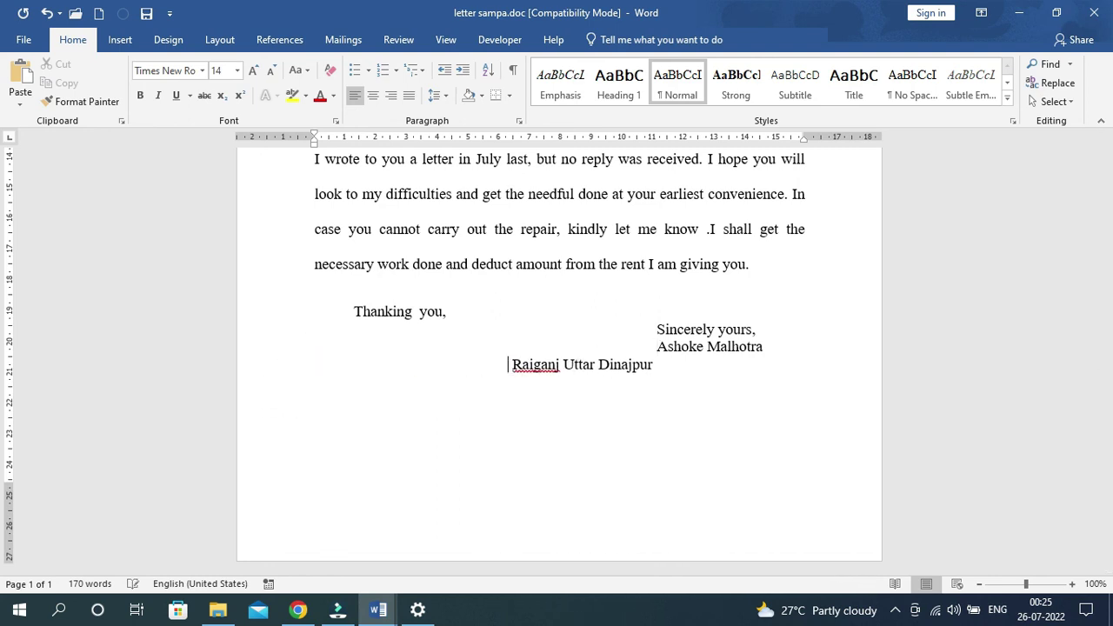
{"action": "key", "text": "BackSpace"}
{"action": "key", "text": "BackSpace"}
{"action": "key", "text": "BackSpace"}
{"action": "key", "text": "BackSpace"}
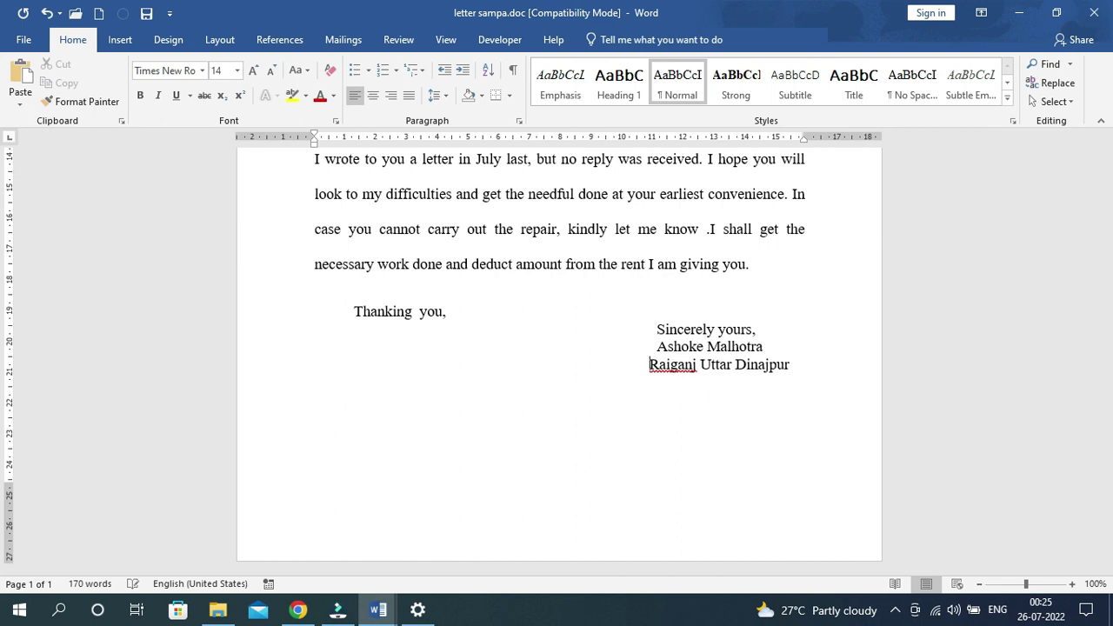
{"action": "key", "text": "BackSpace"}
{"action": "scroll", "coordinate": [315, 452], "scroll_direction": "up", "scroll_amount": 10}
{"action": "scroll", "coordinate": [296, 348], "scroll_direction": "up", "scroll_amount": 5}
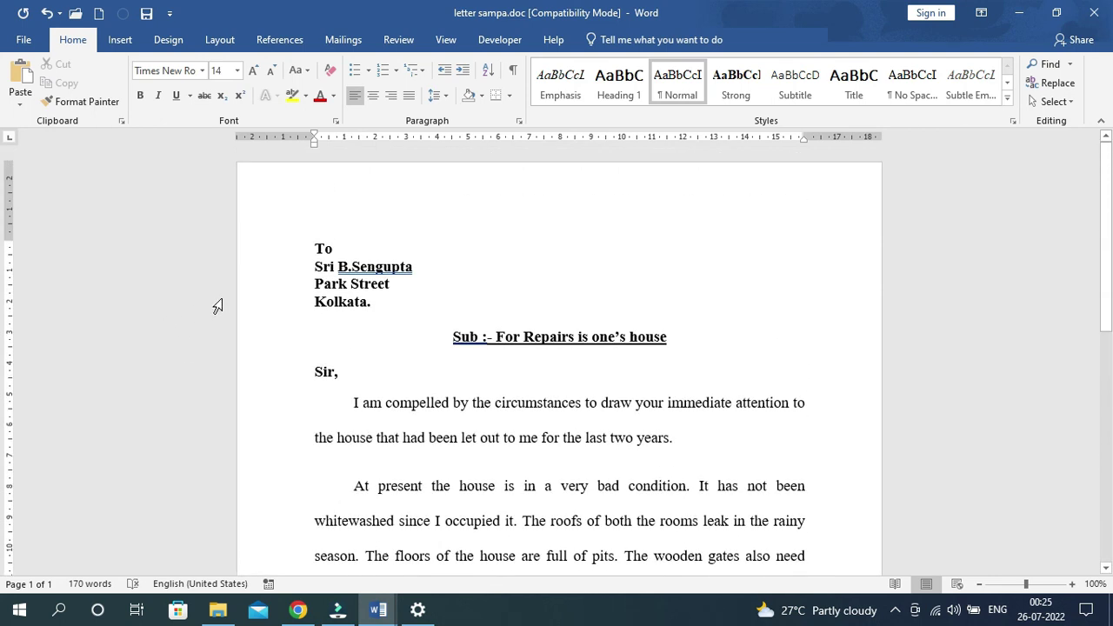
{"action": "left_click", "coordinate": [315, 247]}
{"action": "scroll", "coordinate": [348, 330], "scroll_direction": "down", "scroll_amount": 5}
{"action": "scroll", "coordinate": [402, 356], "scroll_direction": "down", "scroll_amount": 1}
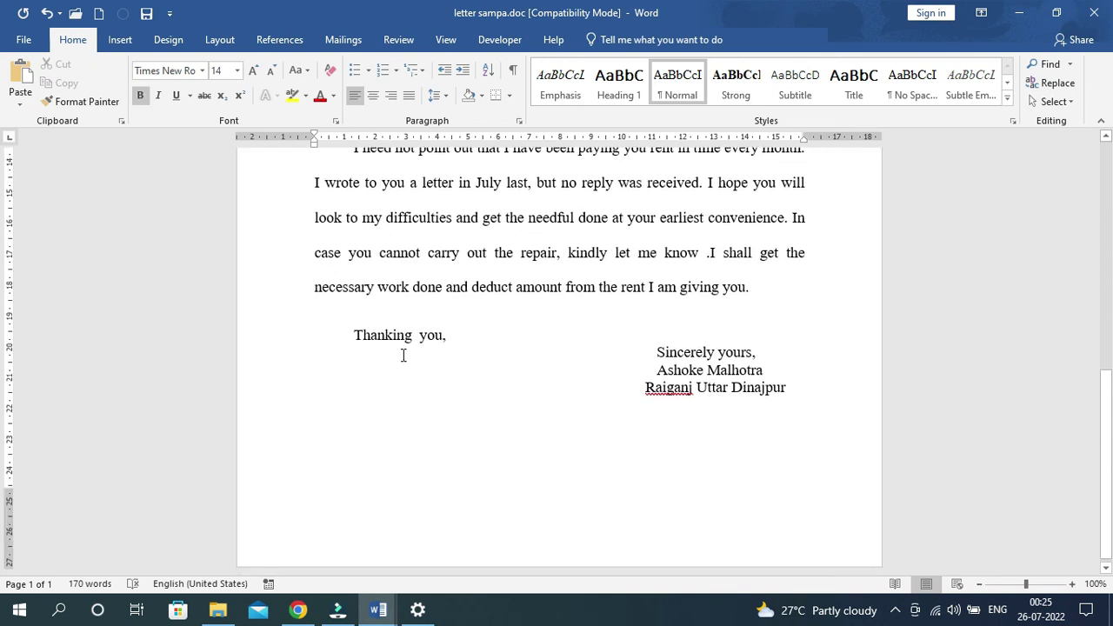
{"action": "key", "text": "ctrl+p"}
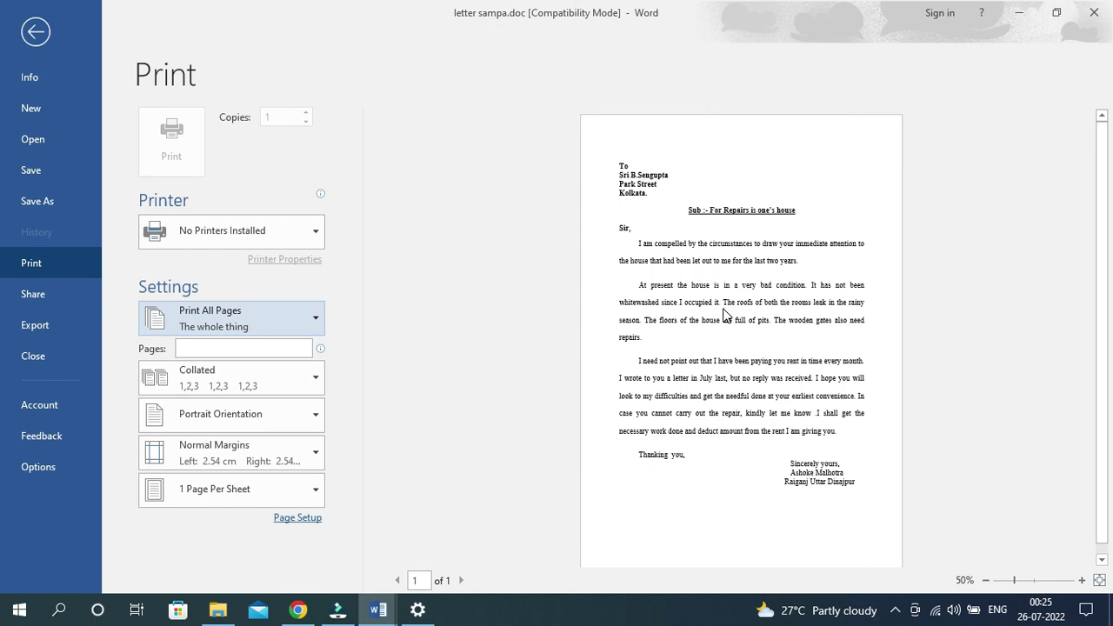
{"action": "key", "text": "Escape"}
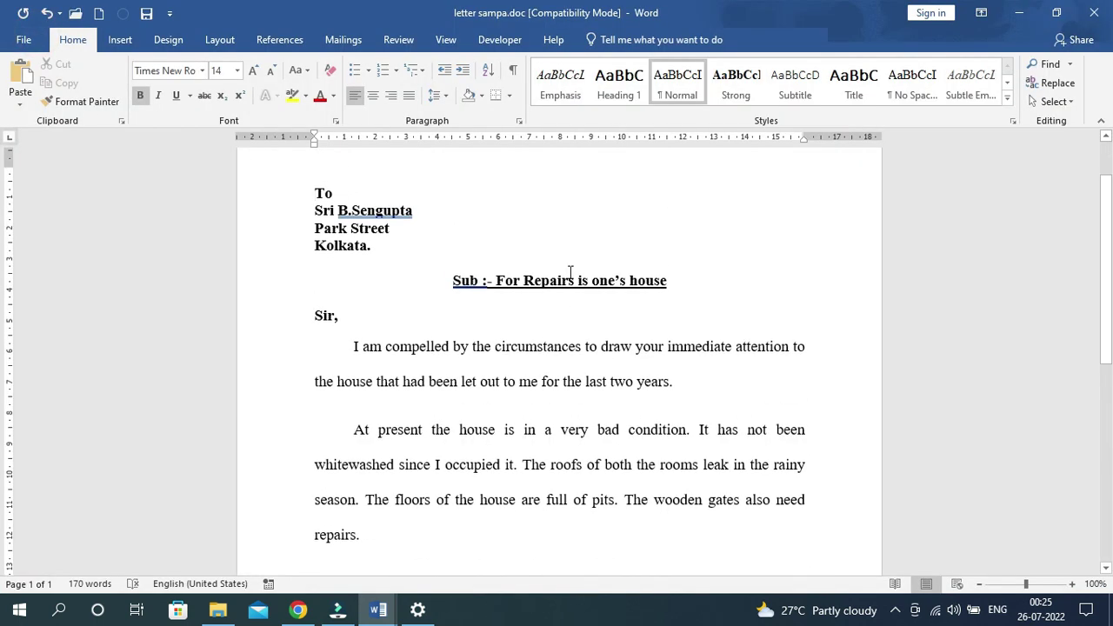
{"action": "scroll", "coordinate": [569, 275], "scroll_direction": "down", "scroll_amount": 3}
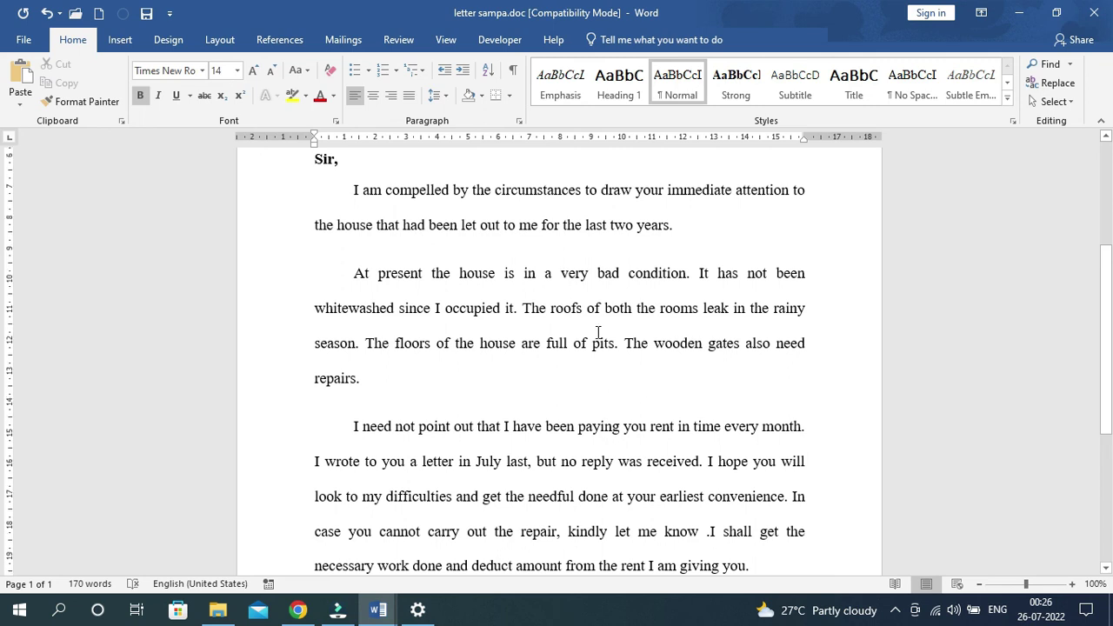
{"action": "scroll", "coordinate": [596, 338], "scroll_direction": "down", "scroll_amount": 1}
{"action": "scroll", "coordinate": [597, 338], "scroll_direction": "up", "scroll_amount": 5}
{"action": "scroll", "coordinate": [599, 336], "scroll_direction": "down", "scroll_amount": 2}
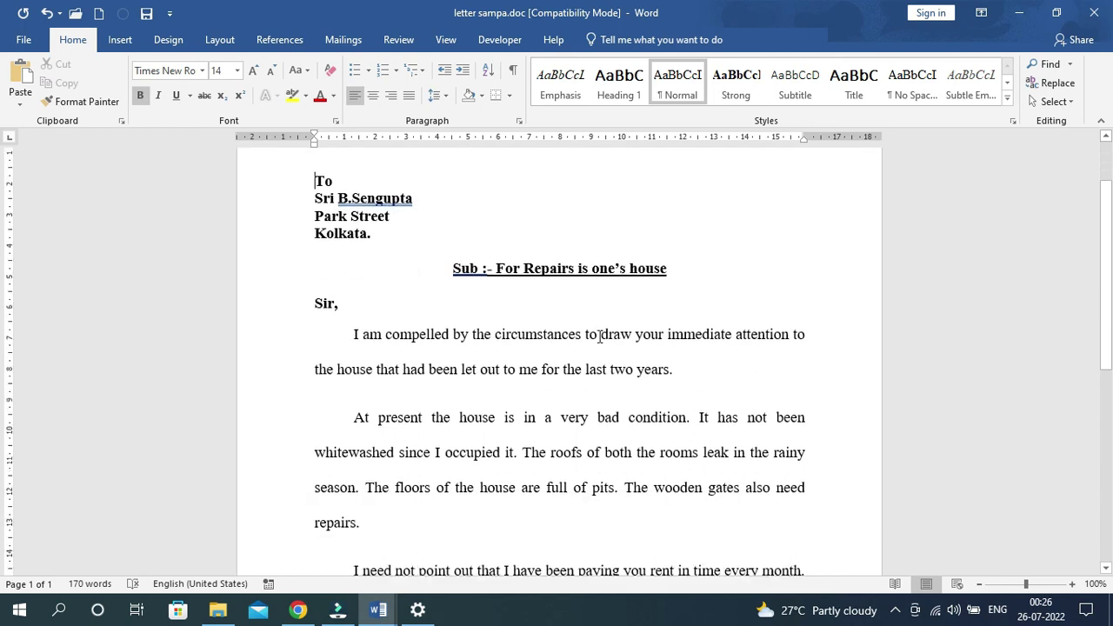
{"action": "key", "text": "ctrl+p"}
{"action": "left_click", "coordinate": [31, 27]}
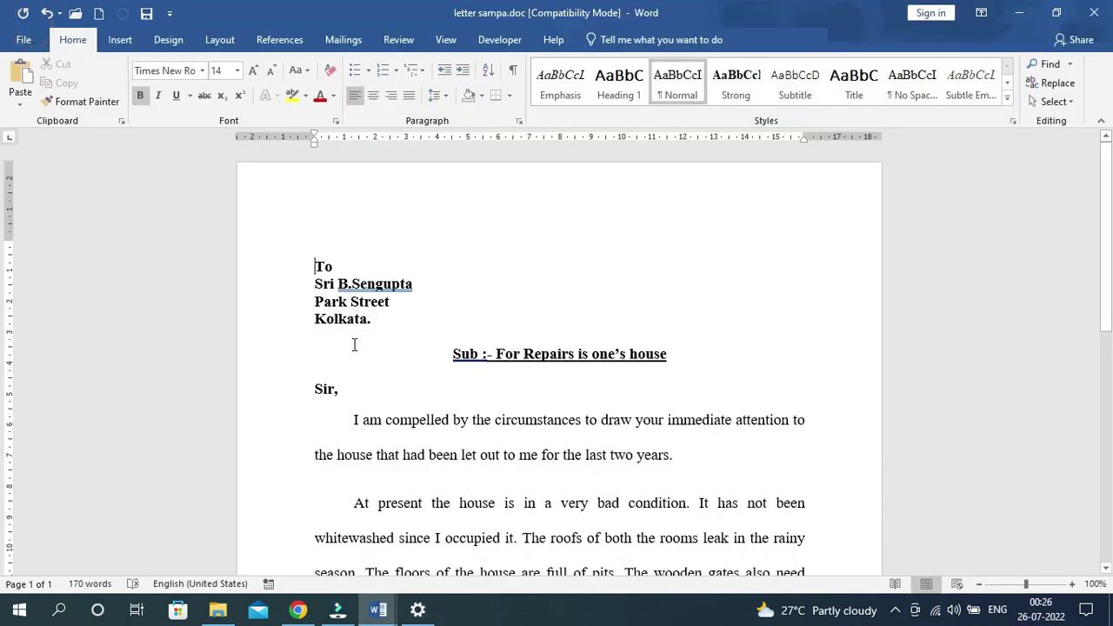